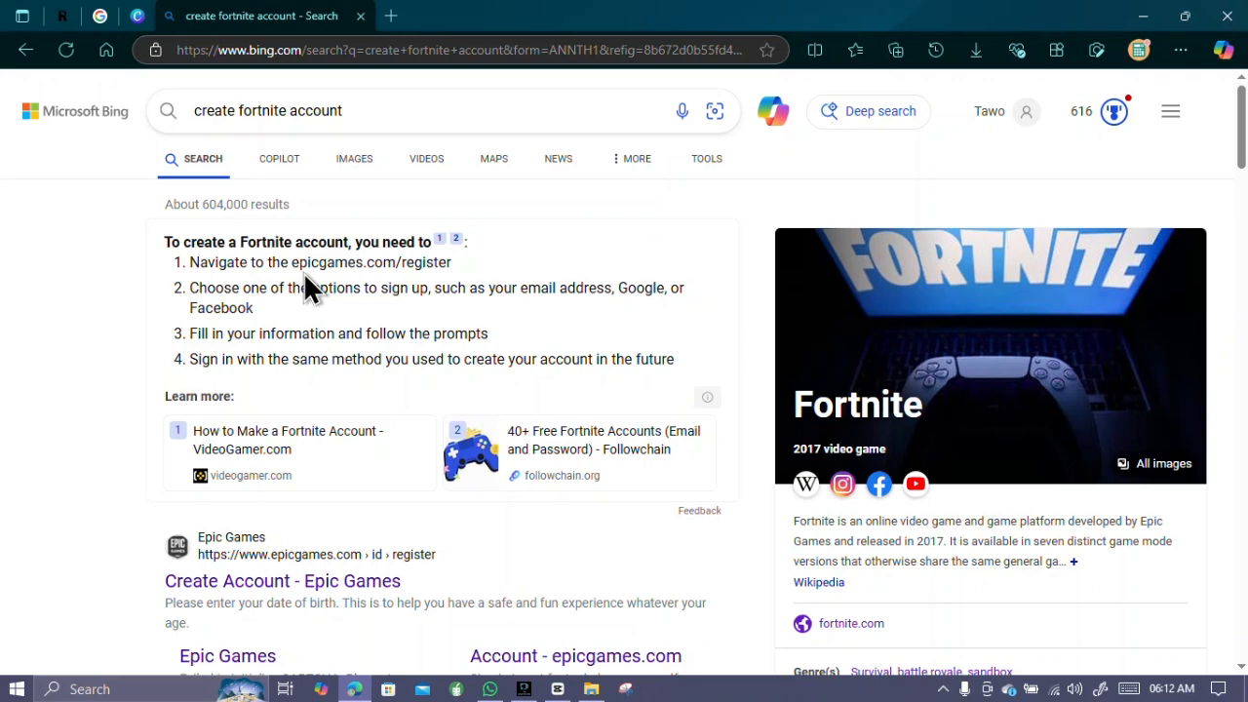
- Open the Epic Games Create Account page and enter the birth date December 1, 2000
click(341, 581)
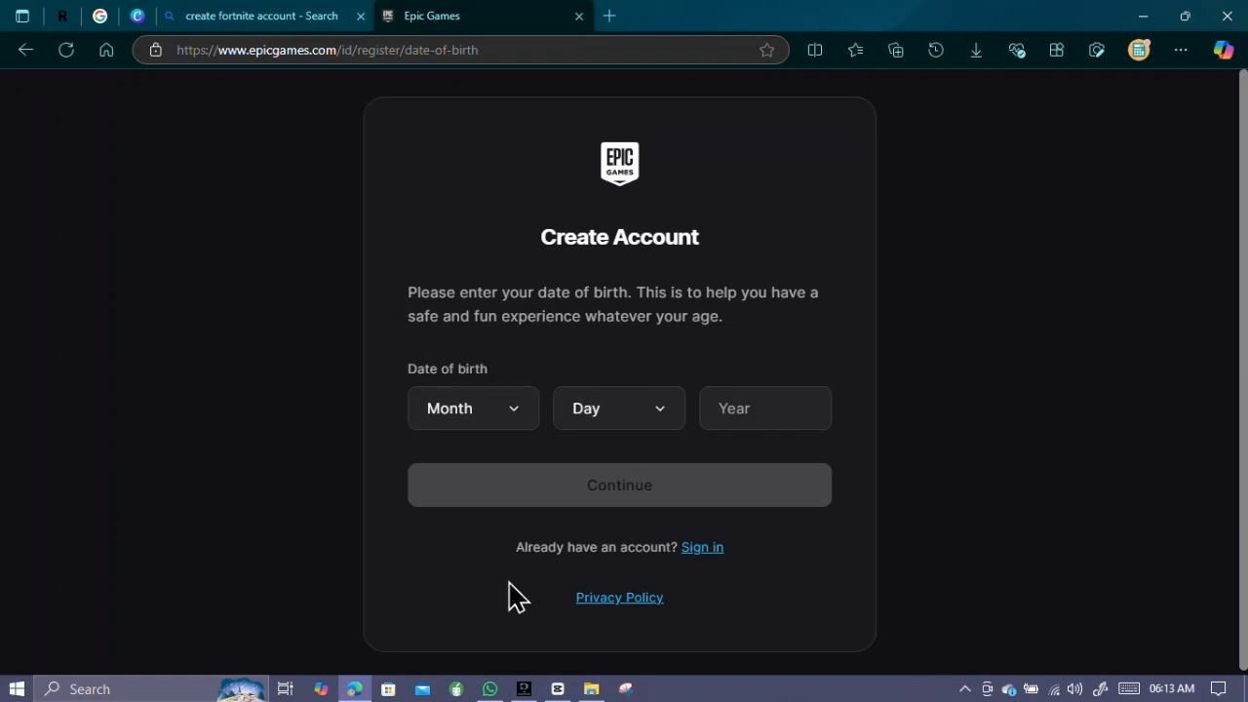
click(511, 421)
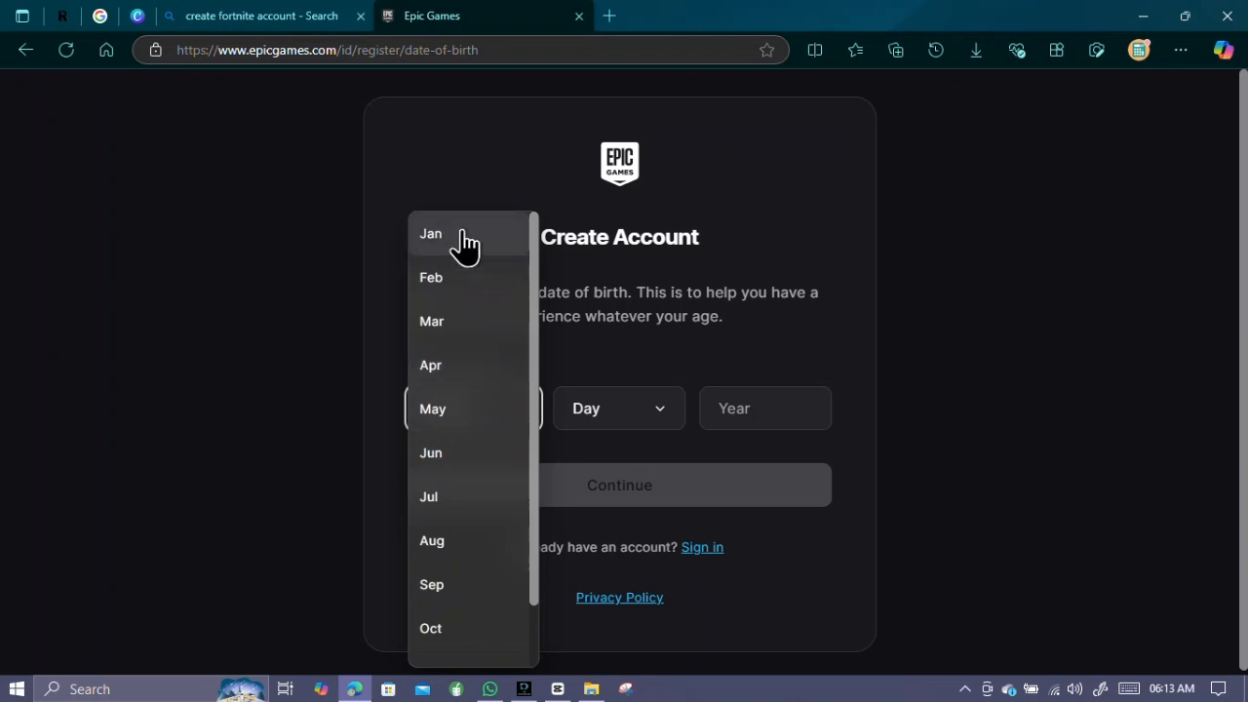
scroll(442, 630, down, 2)
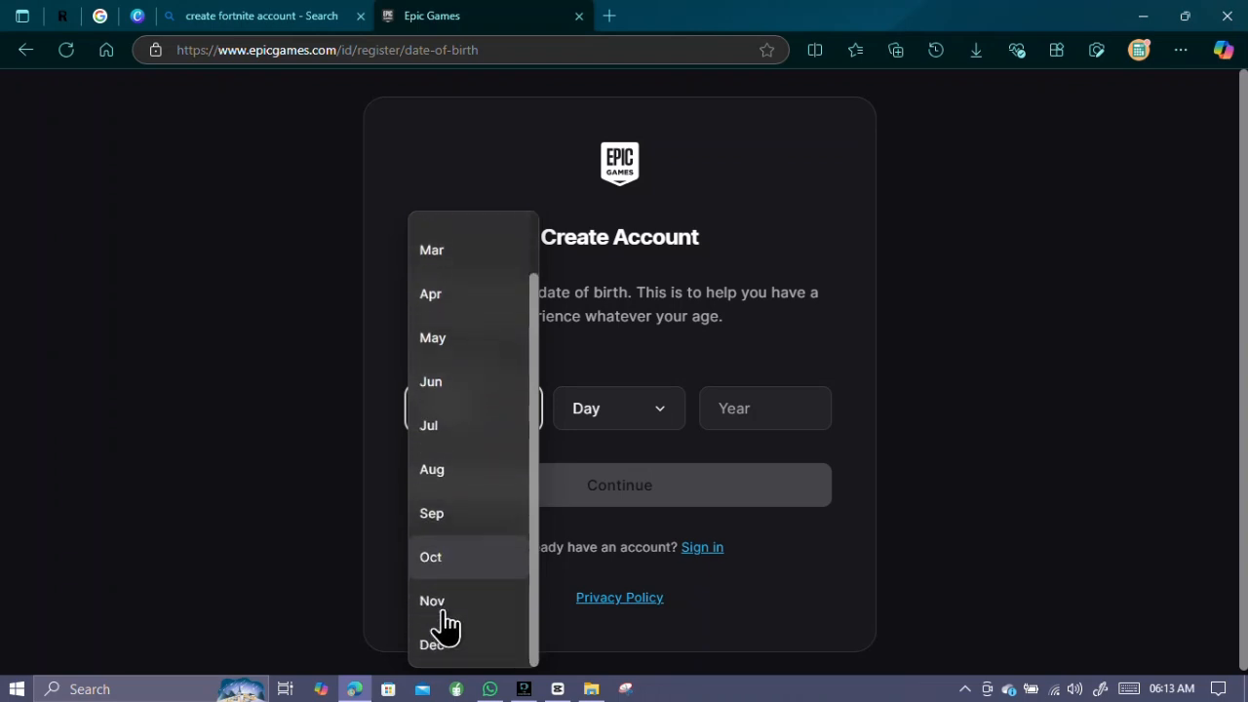
click(437, 653)
click(638, 408)
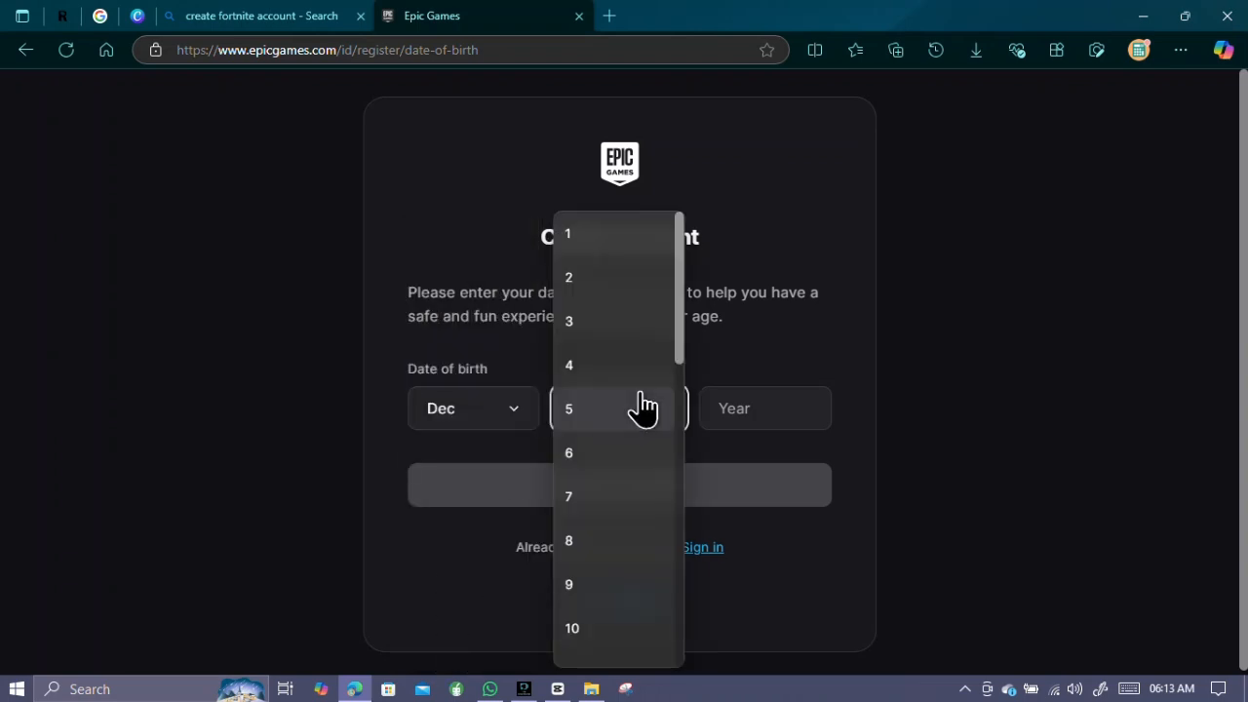
click(629, 238)
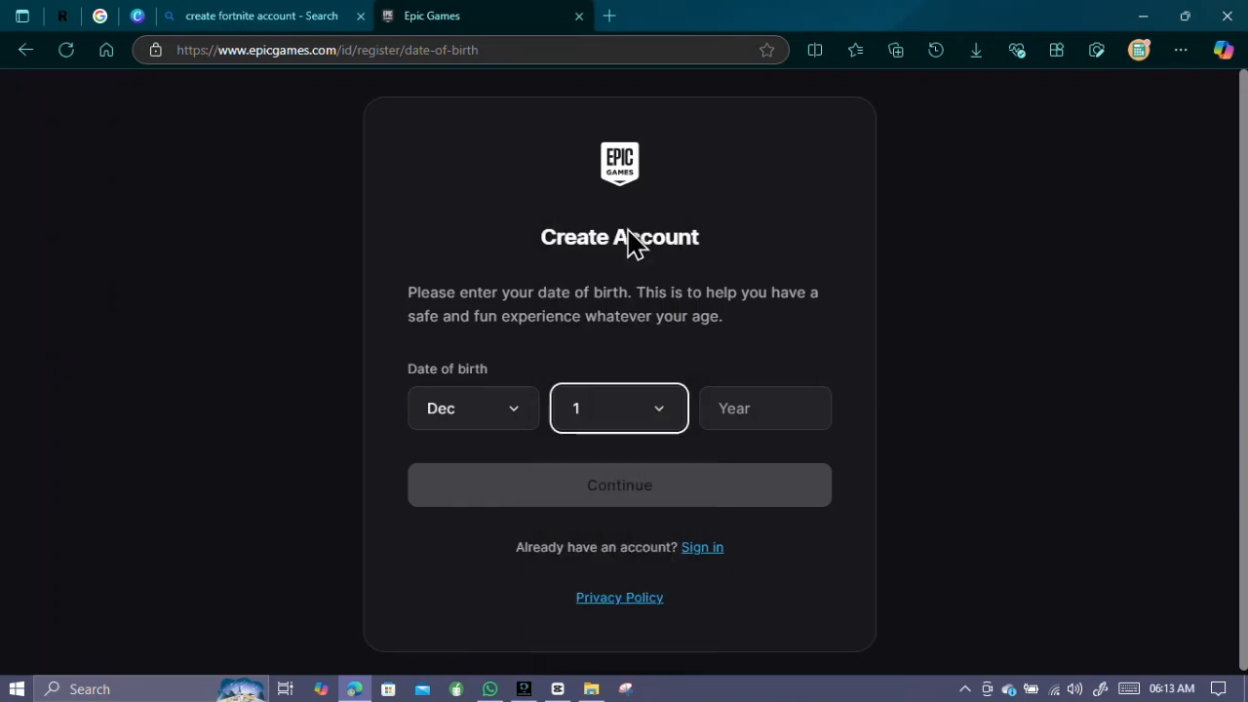
click(801, 421)
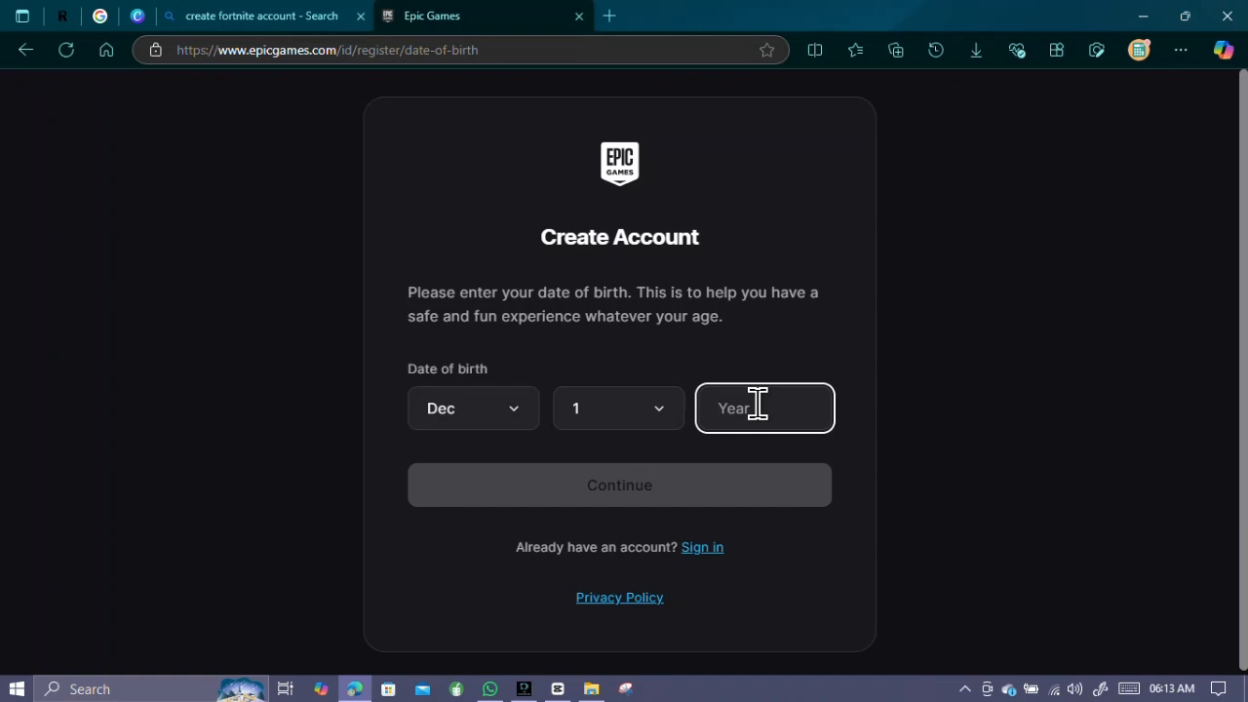
text(2000)
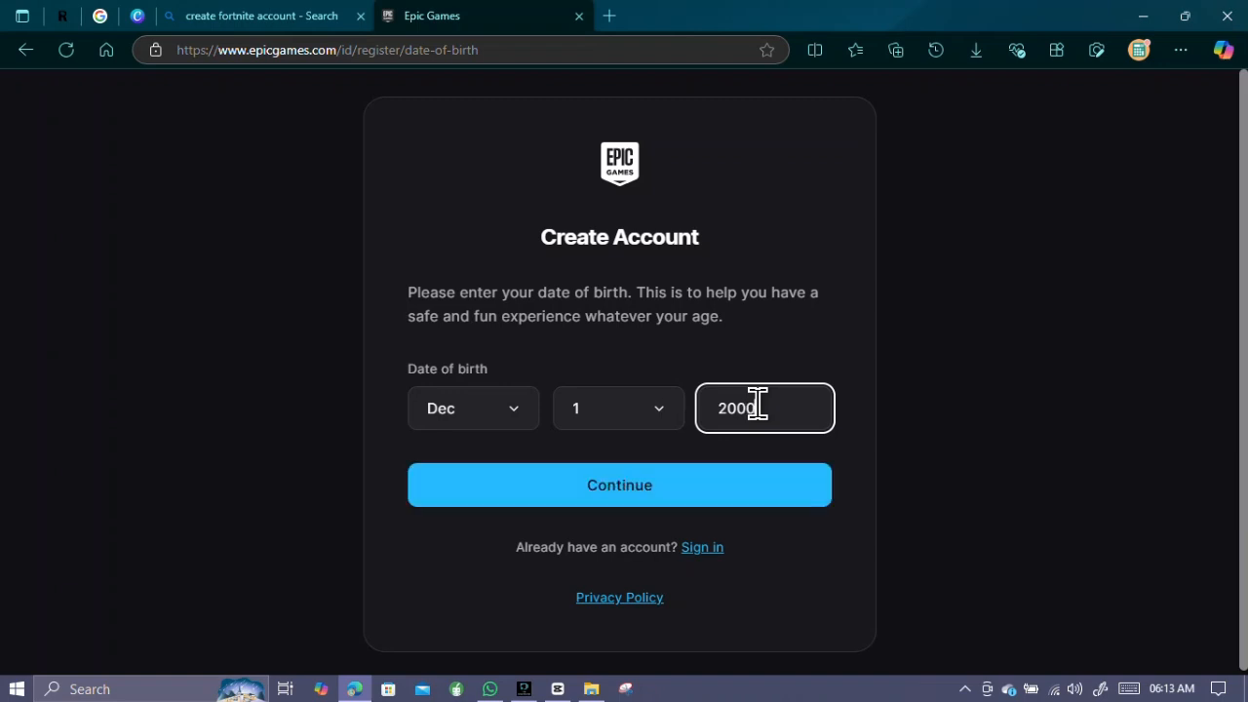
- Continue to the registration form and enter the account e-mail address
click(736, 490)
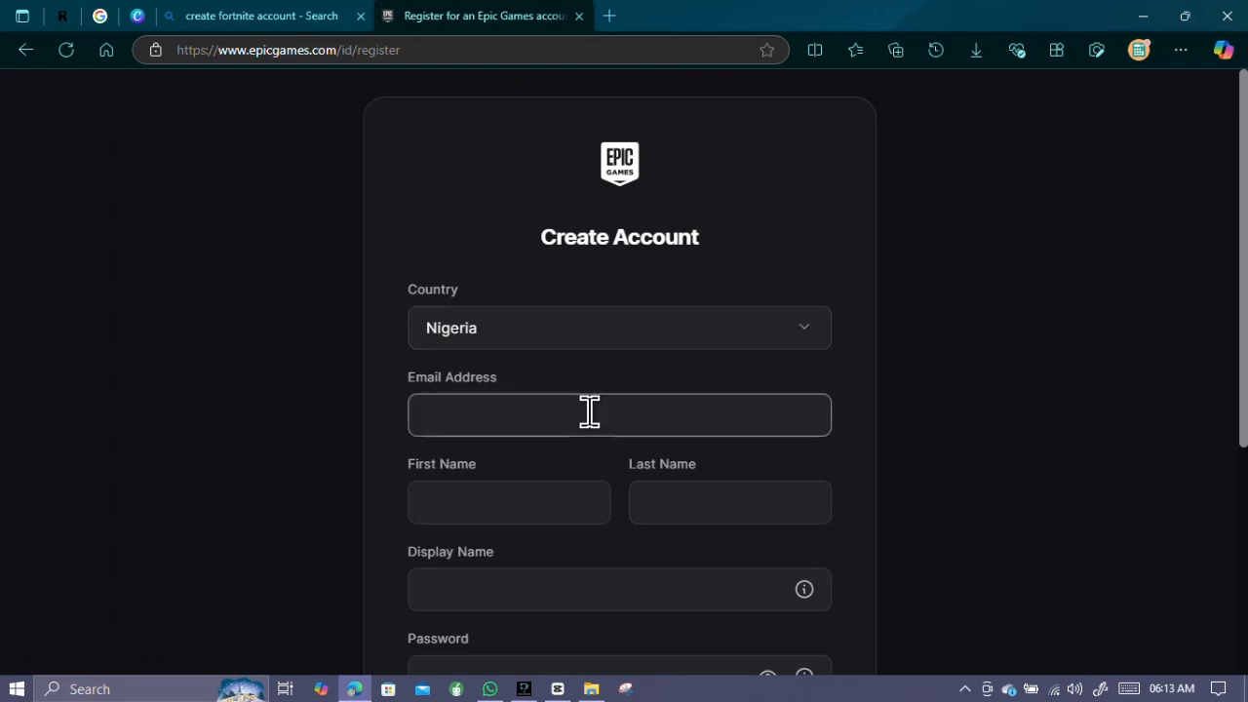
scroll(589, 412, down, 1)
scroll(592, 425, up, 1)
click(590, 410)
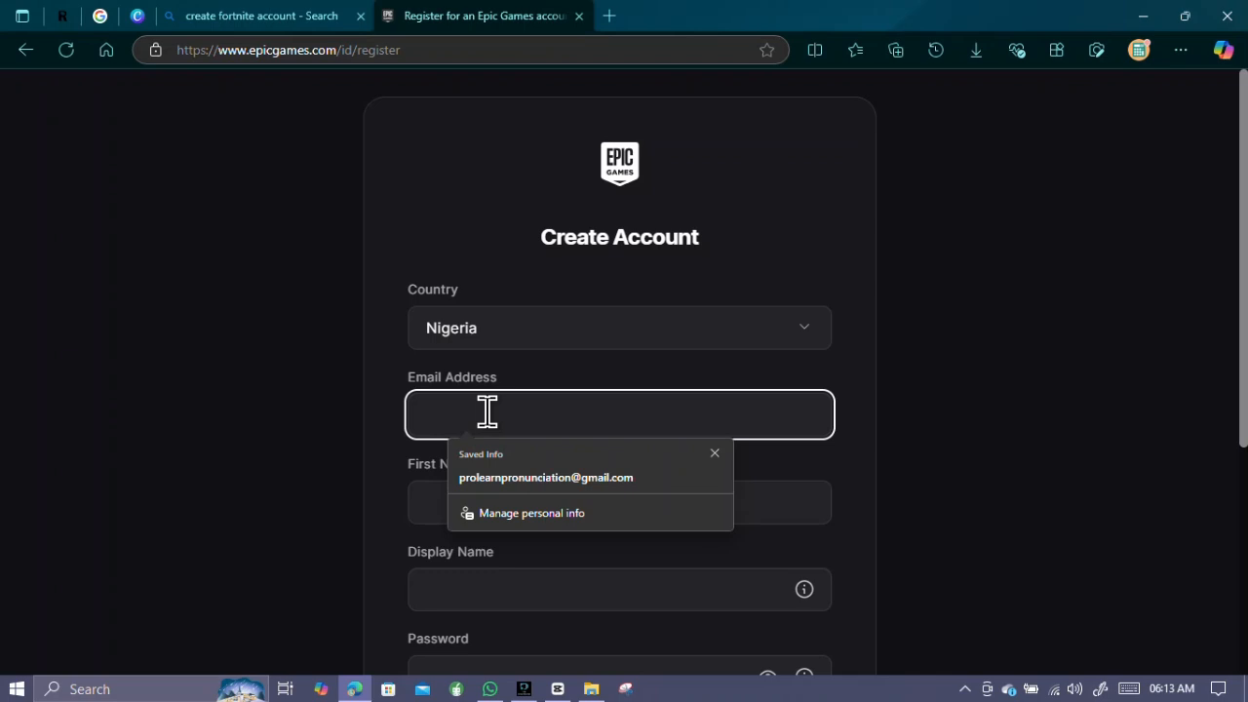
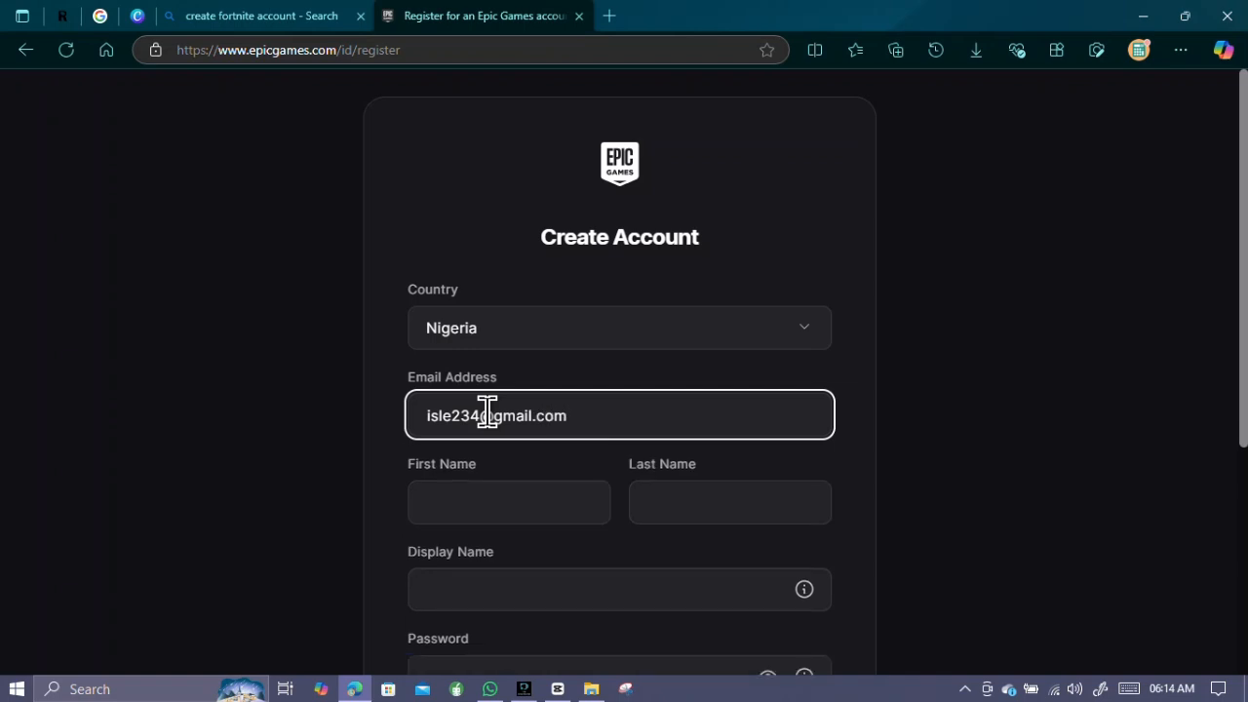
- Fill in the first name and last name fields
click(526, 518)
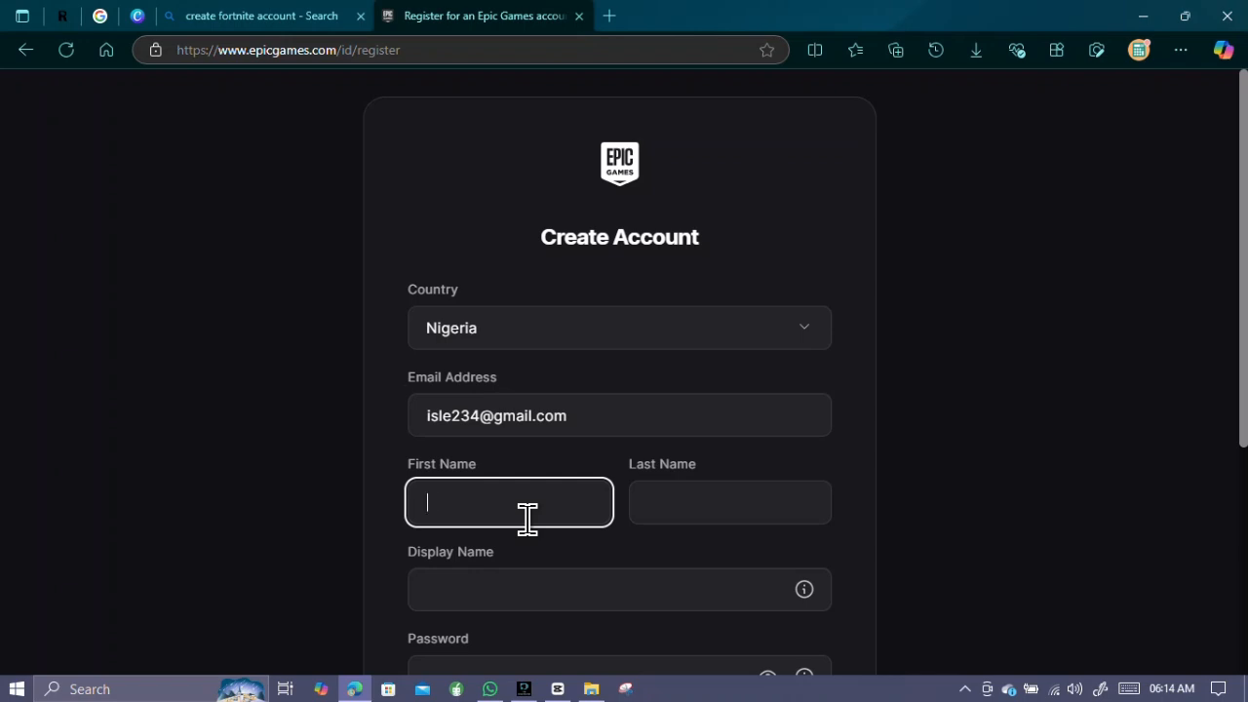
text(Kitty)
click(761, 515)
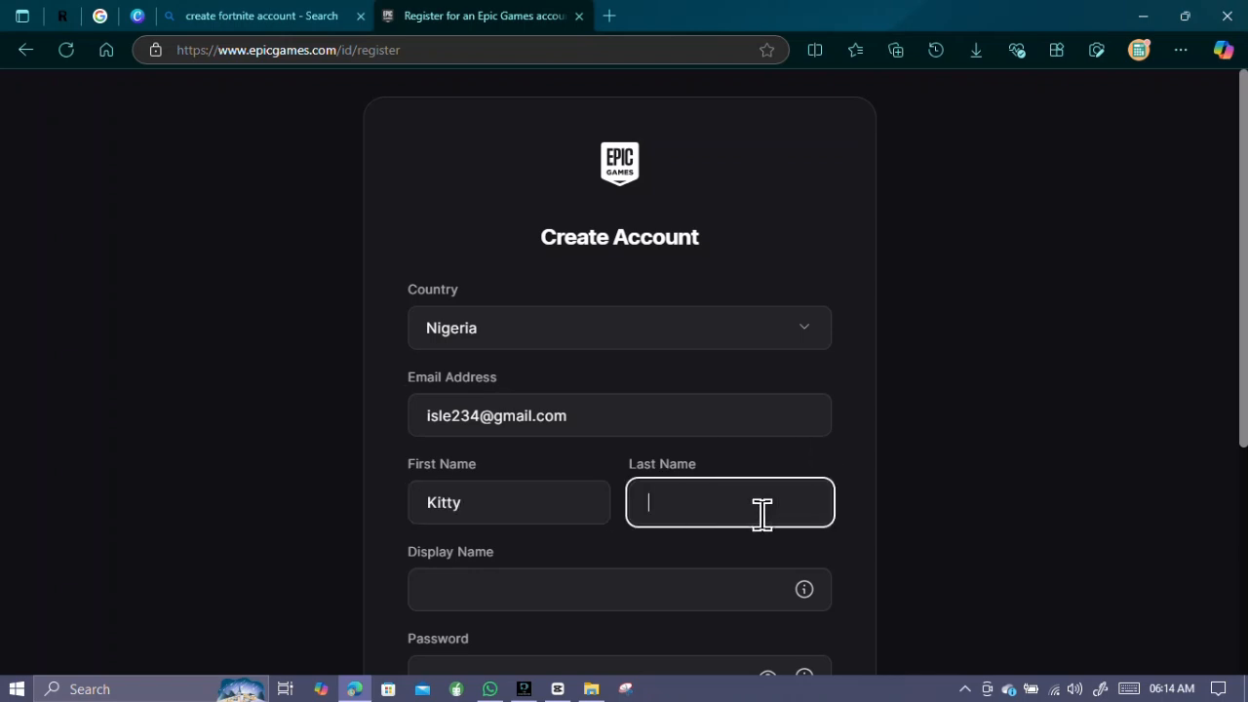
text(kat)
click(582, 593)
text(kit)
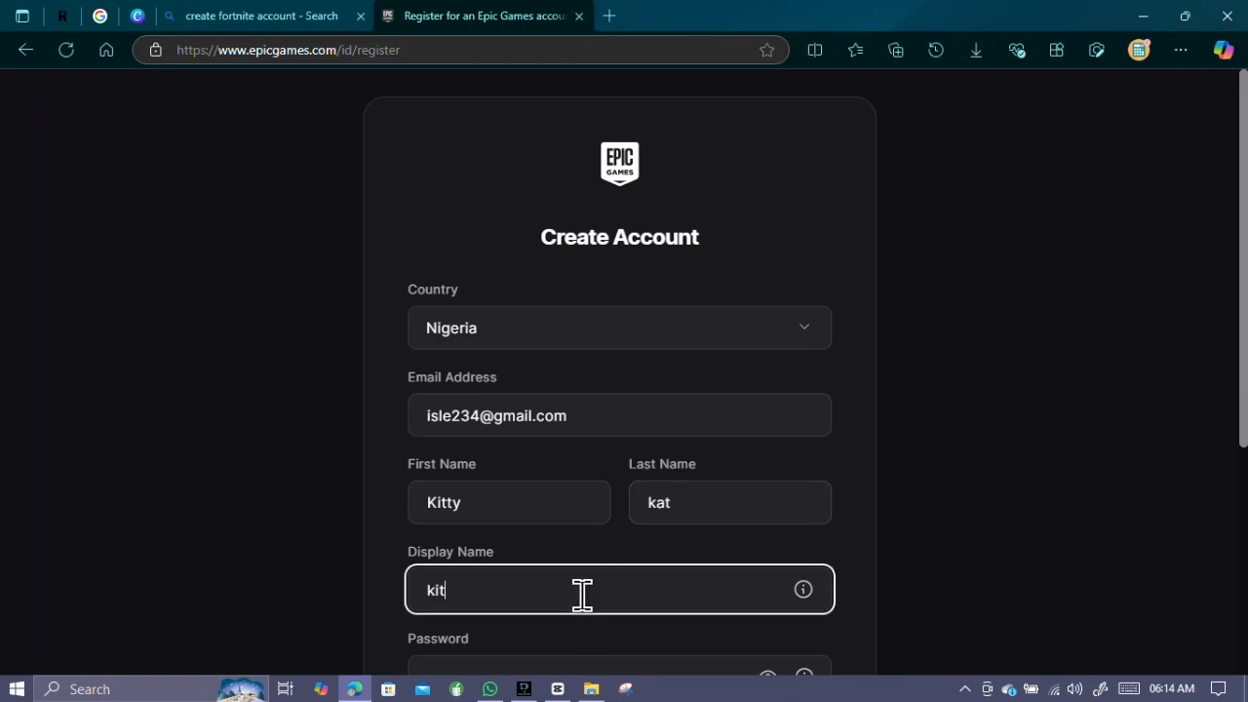
text(tykat)
scroll(582, 593, down, 2)
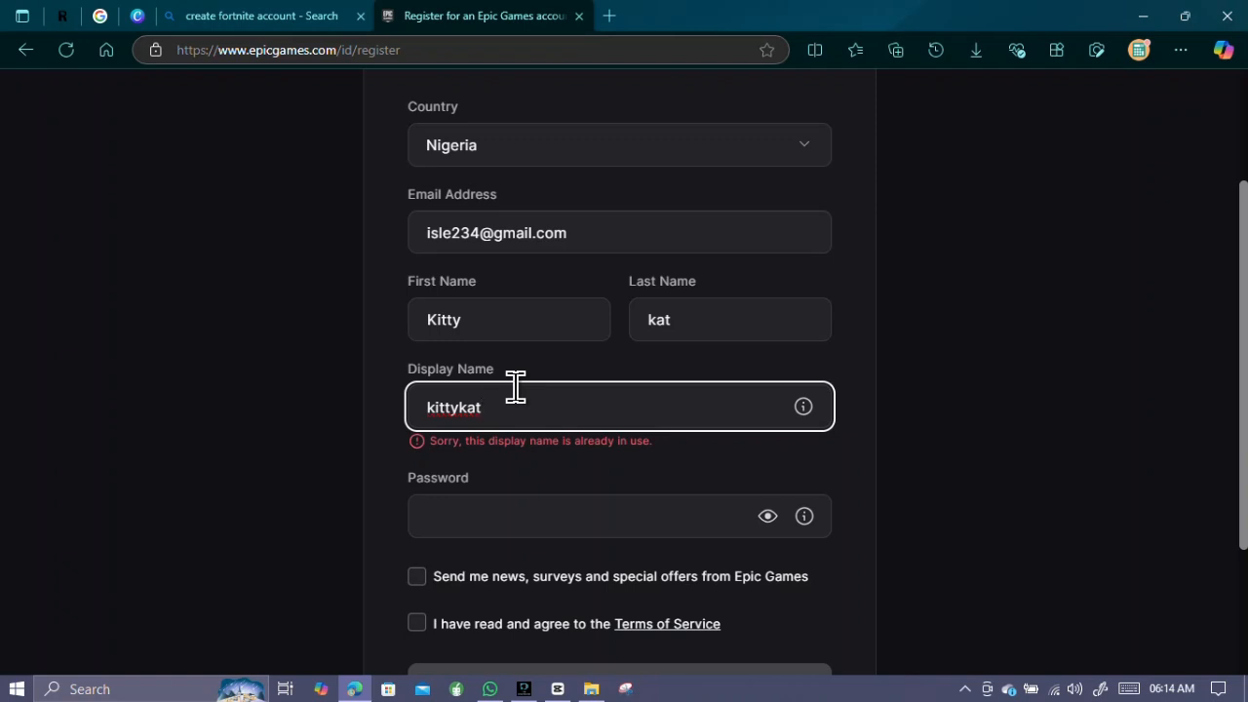
text(@)
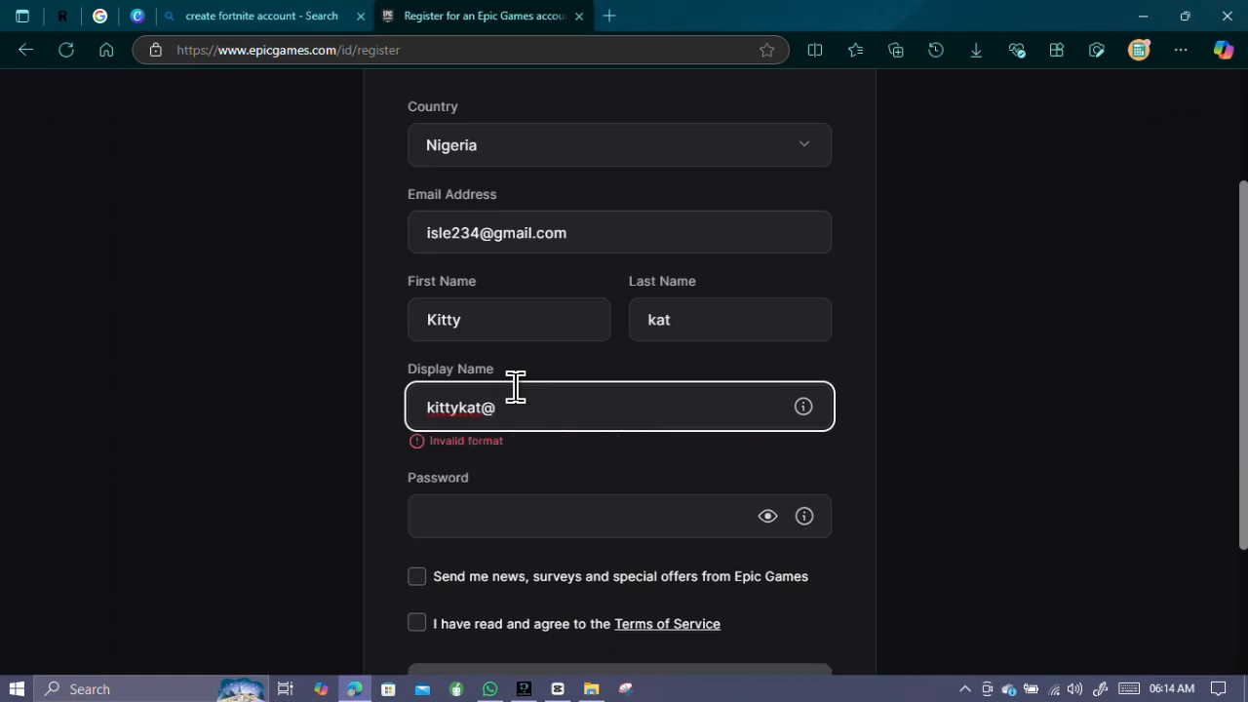
text(fortni)
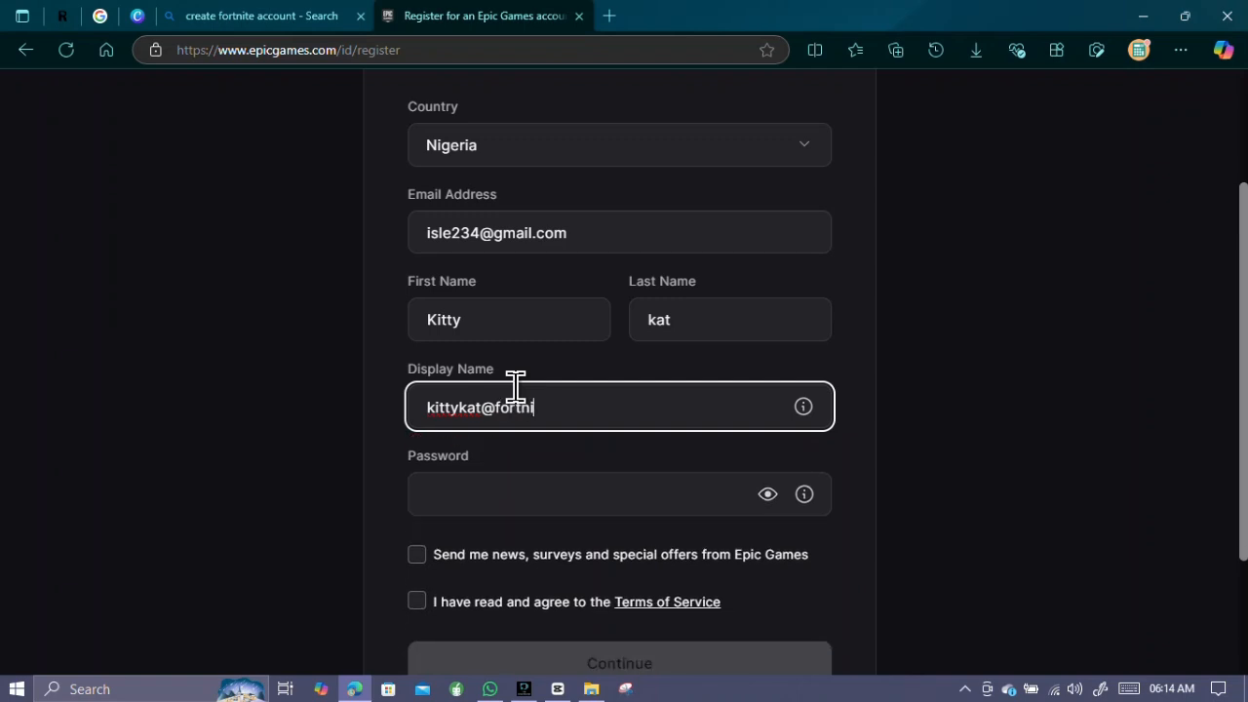
text(t)
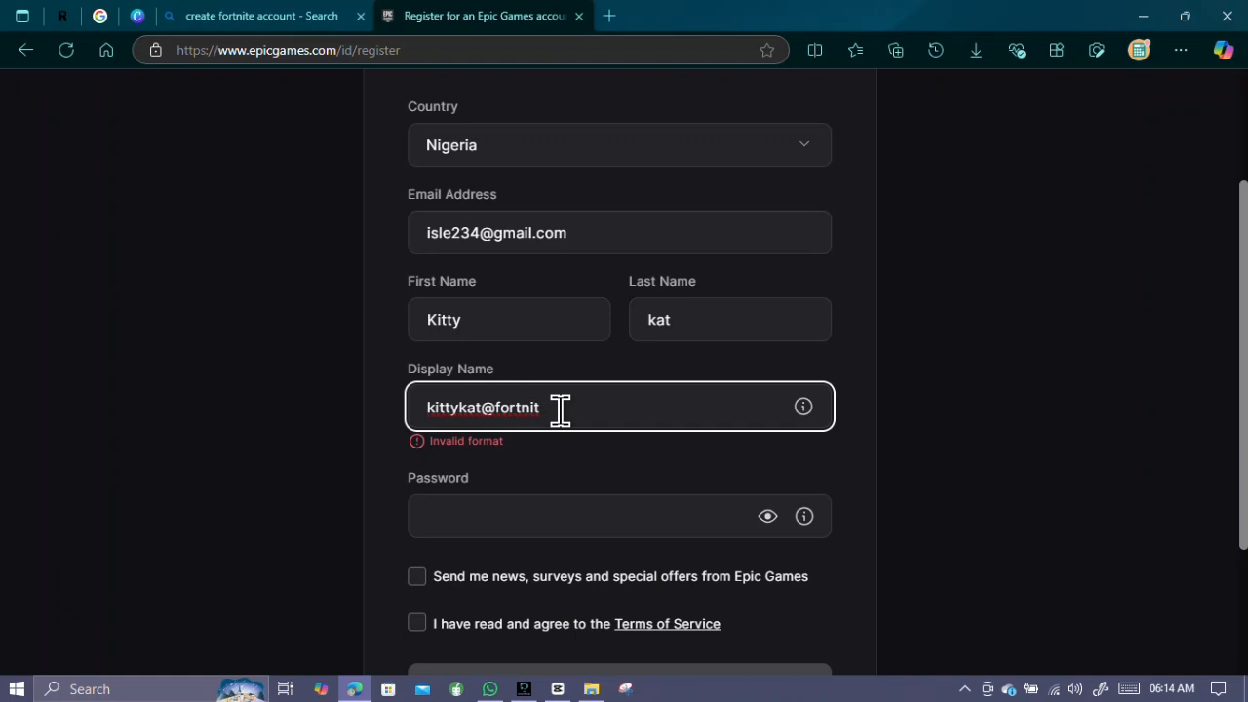
key(BackSpace)
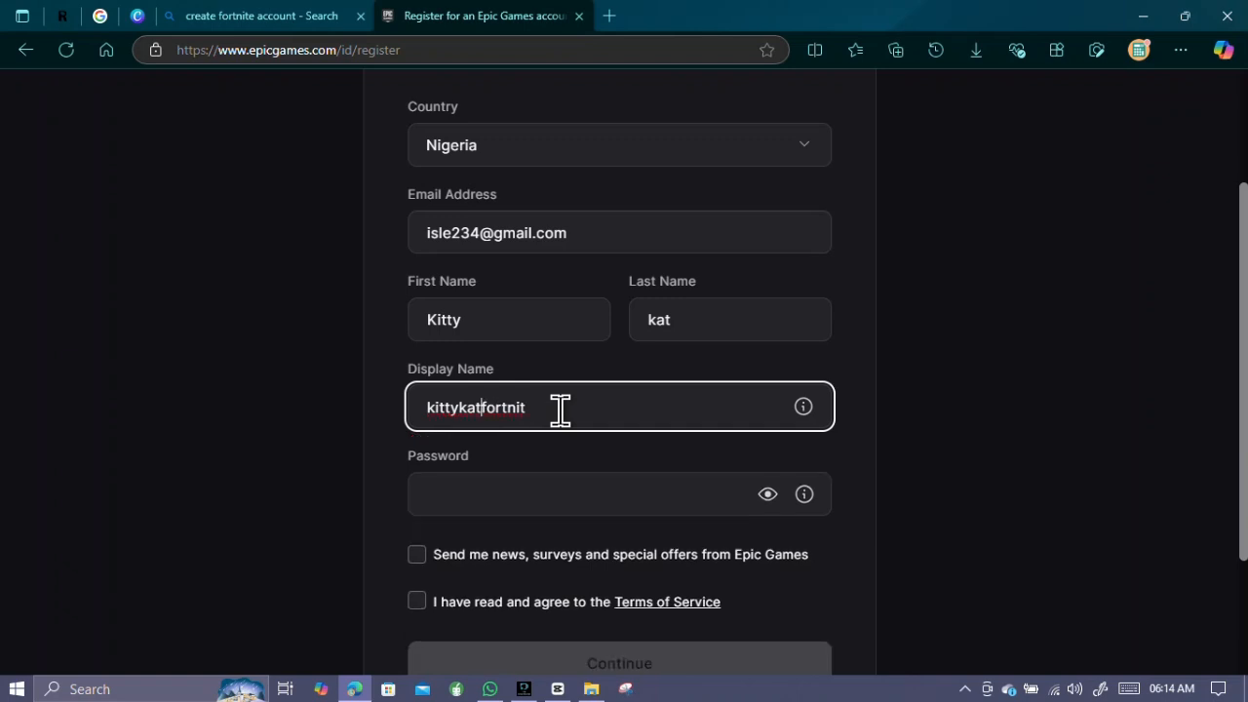
key(Right)
key(Right)
key(Right)
key(BackSpace)
key(BackSpace)
key(BackSpace)
key(BackSpace)
key(BackSpace)
key(BackSpace)
key(BackSpace)
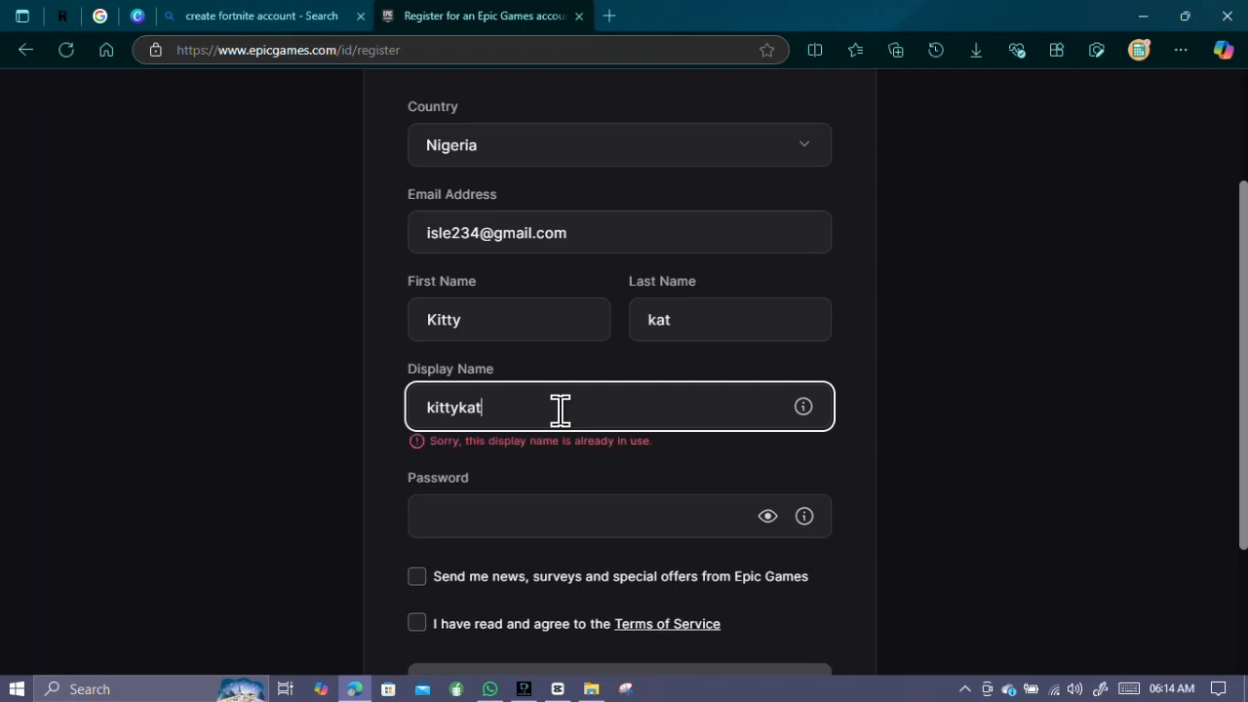
- Try further display name variants until 'kitty-kat-4t' is accepted as available
text(4)
text(real)
key(BackSpace)
key(BackSpace)
key(BackSpace)
key(BackSpace)
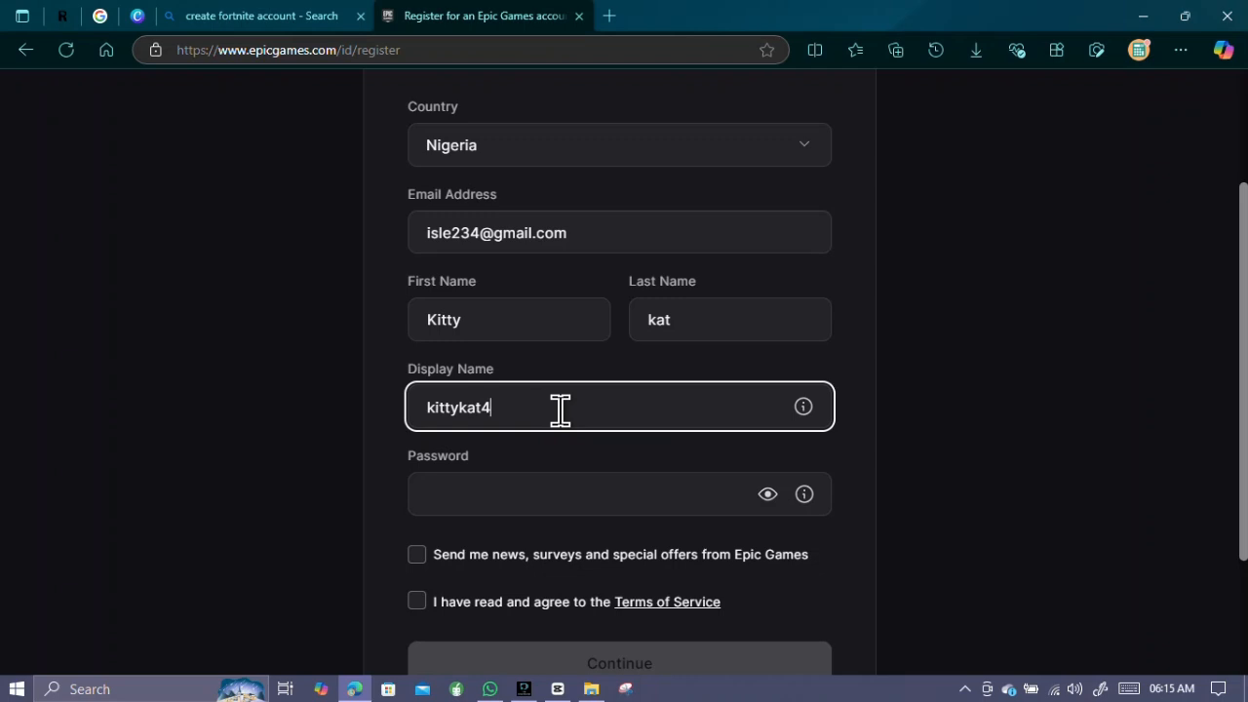
text(2)
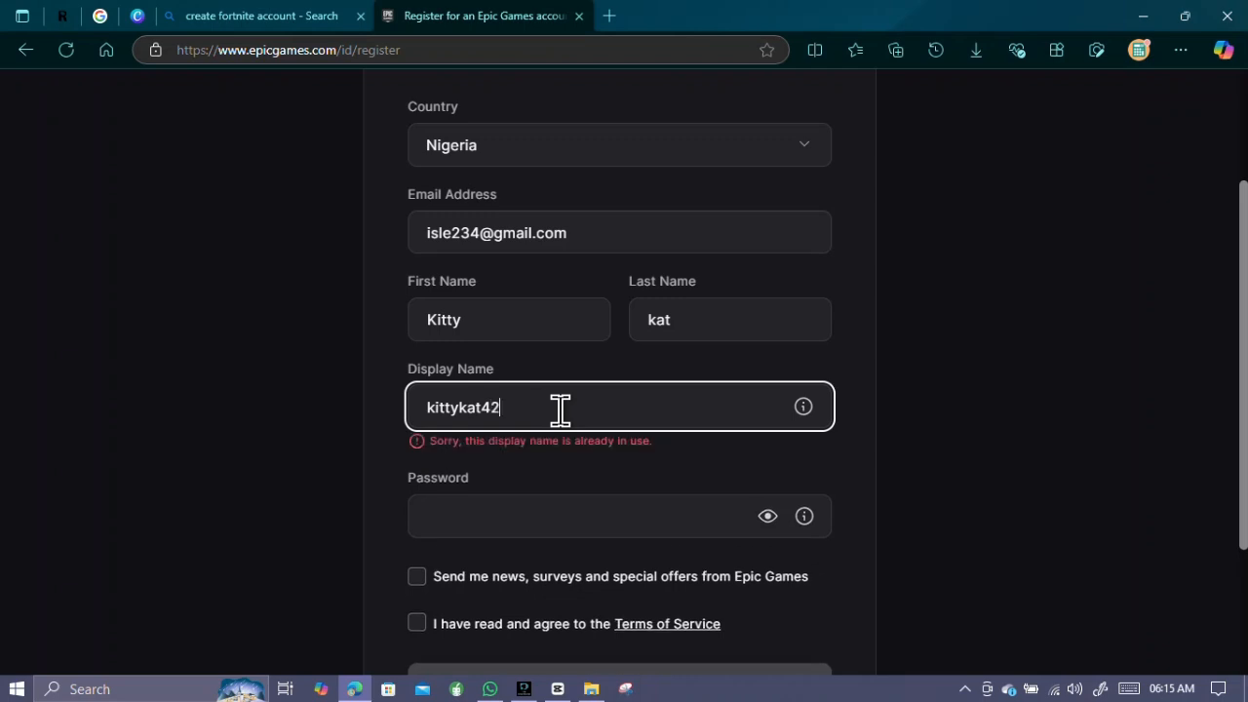
key(BackSpace)
key(BackSpace)
key(BackSpace)
key(BackSpace)
key(BackSpace)
text(-kat-)
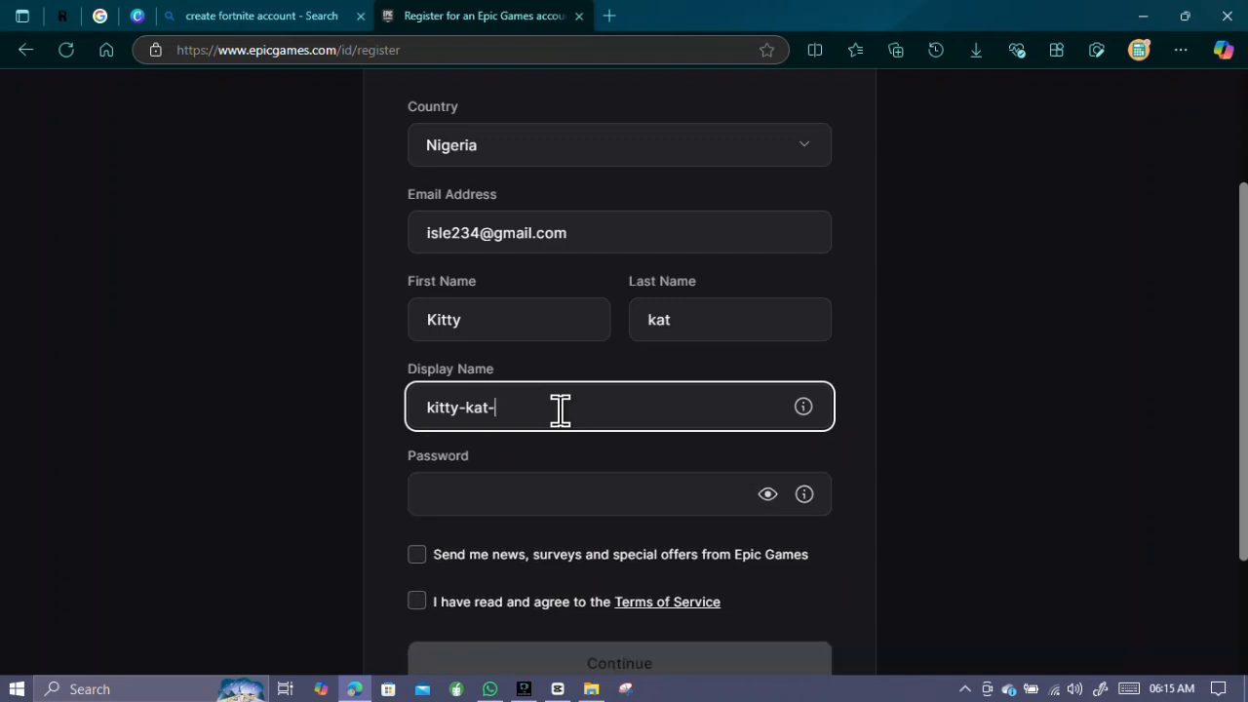
text(4)
key(BackSpace)
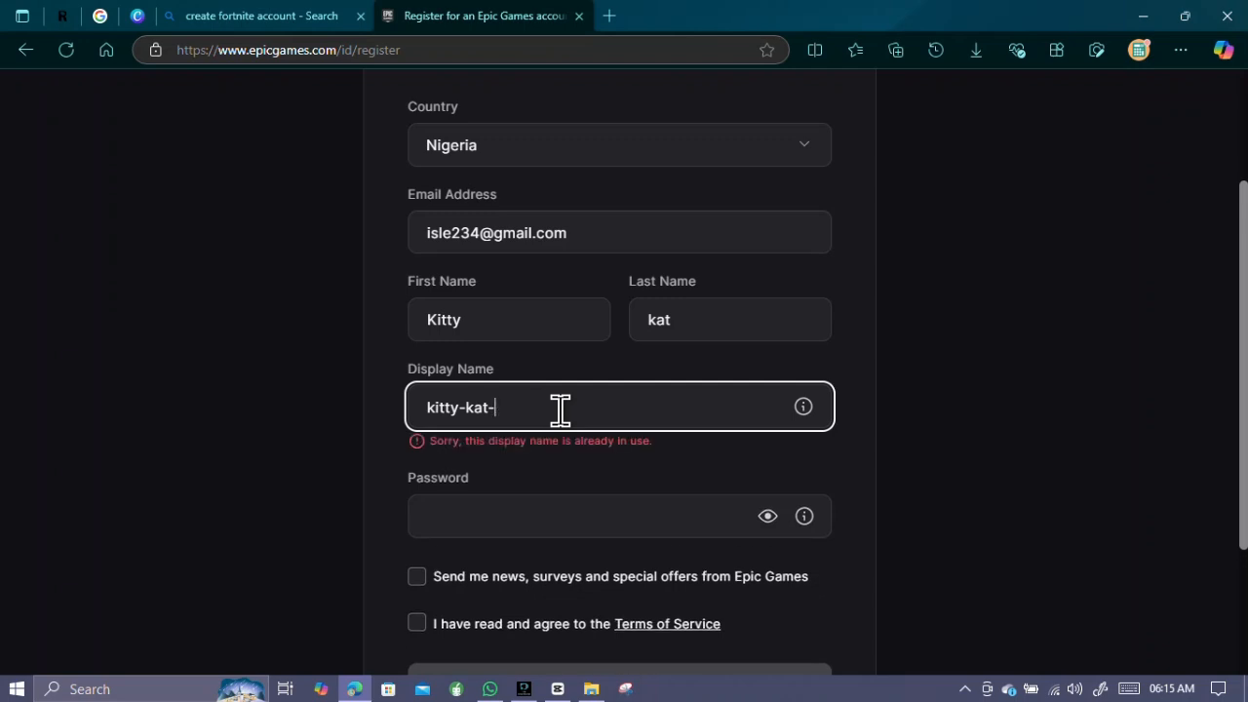
text(4t)
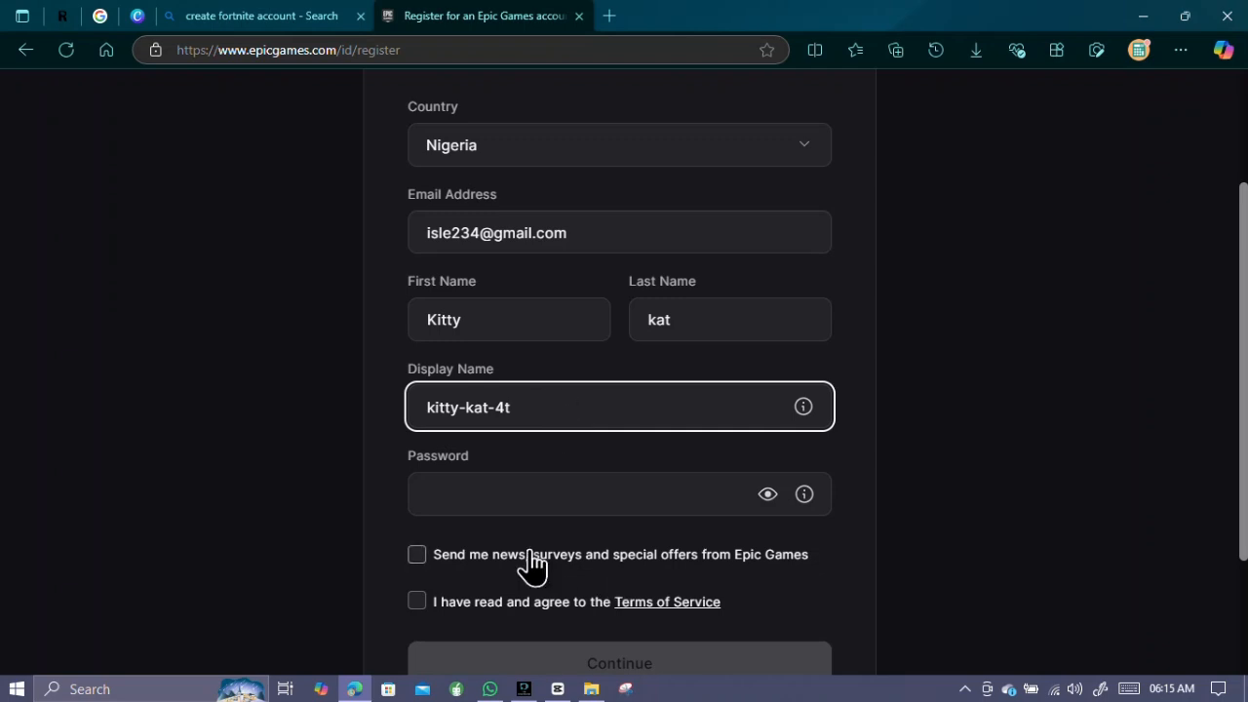
click(575, 480)
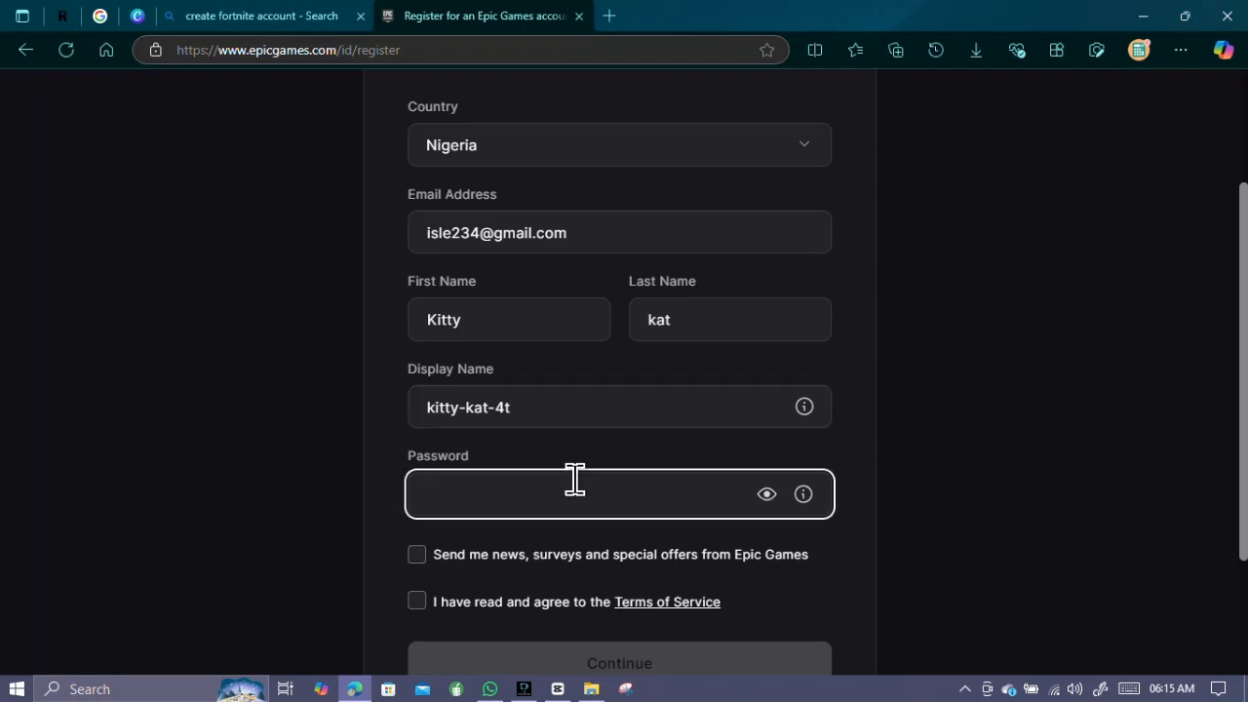
- Enter the account password and agree to the Terms of Service
text(••••••••••••)
scroll(423, 584, down, 1)
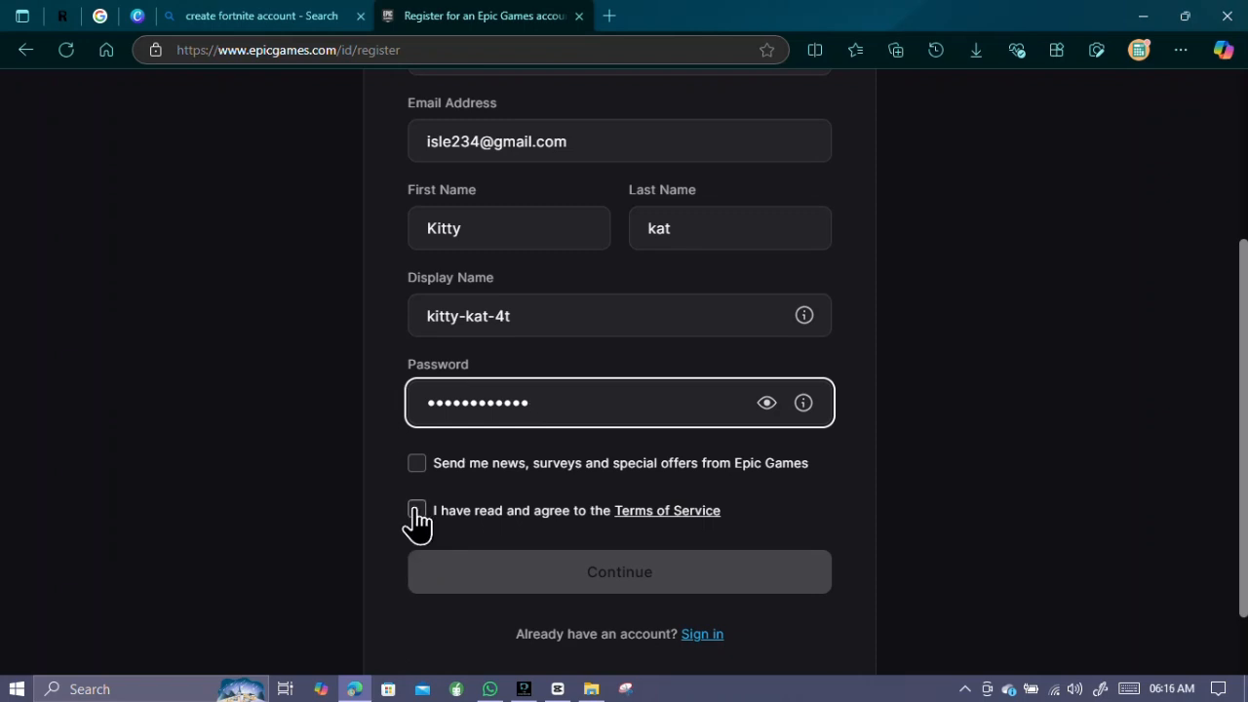
click(416, 512)
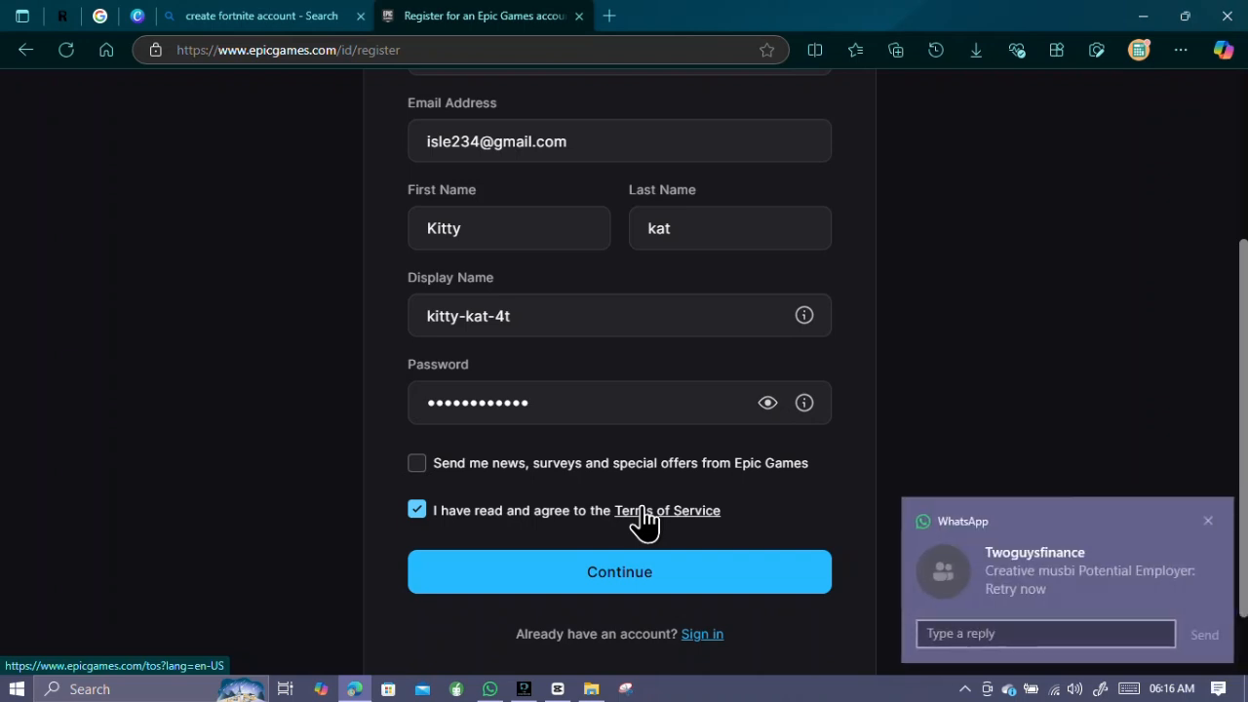
- Send the quick reply 'ok.thanks' from the WhatsApp message notification
click(1010, 629)
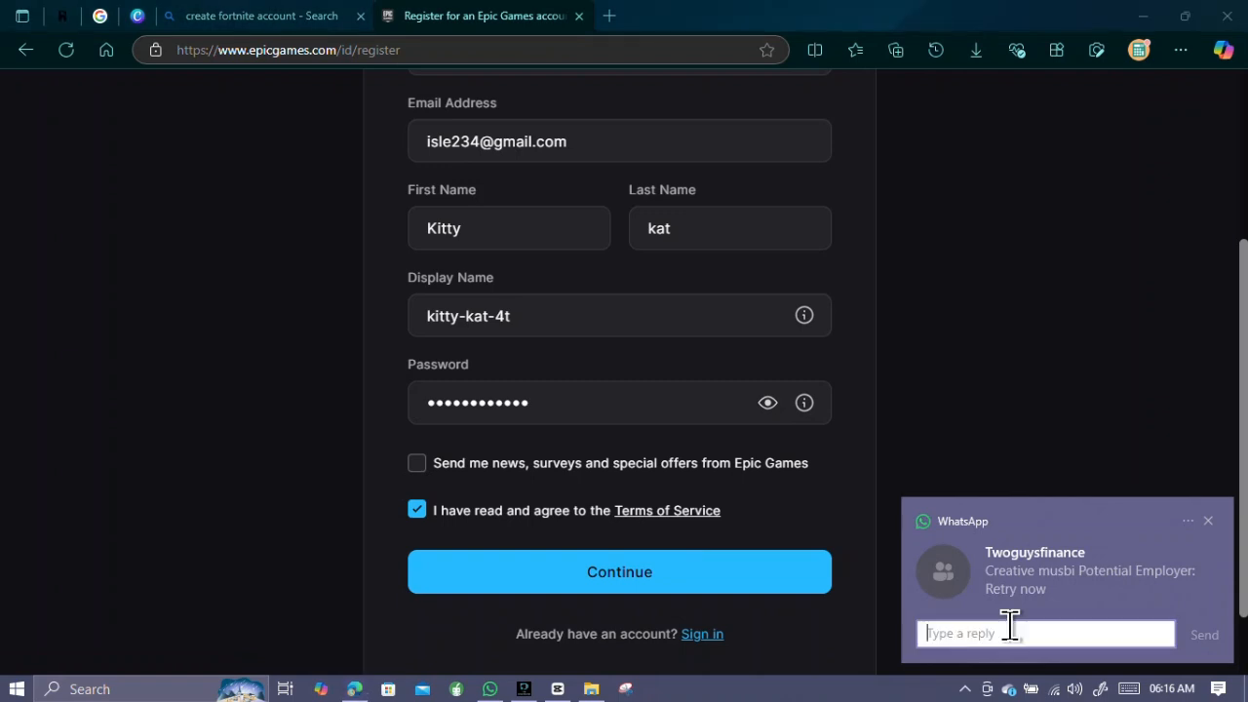
text(ok.thanks)
key(Return)
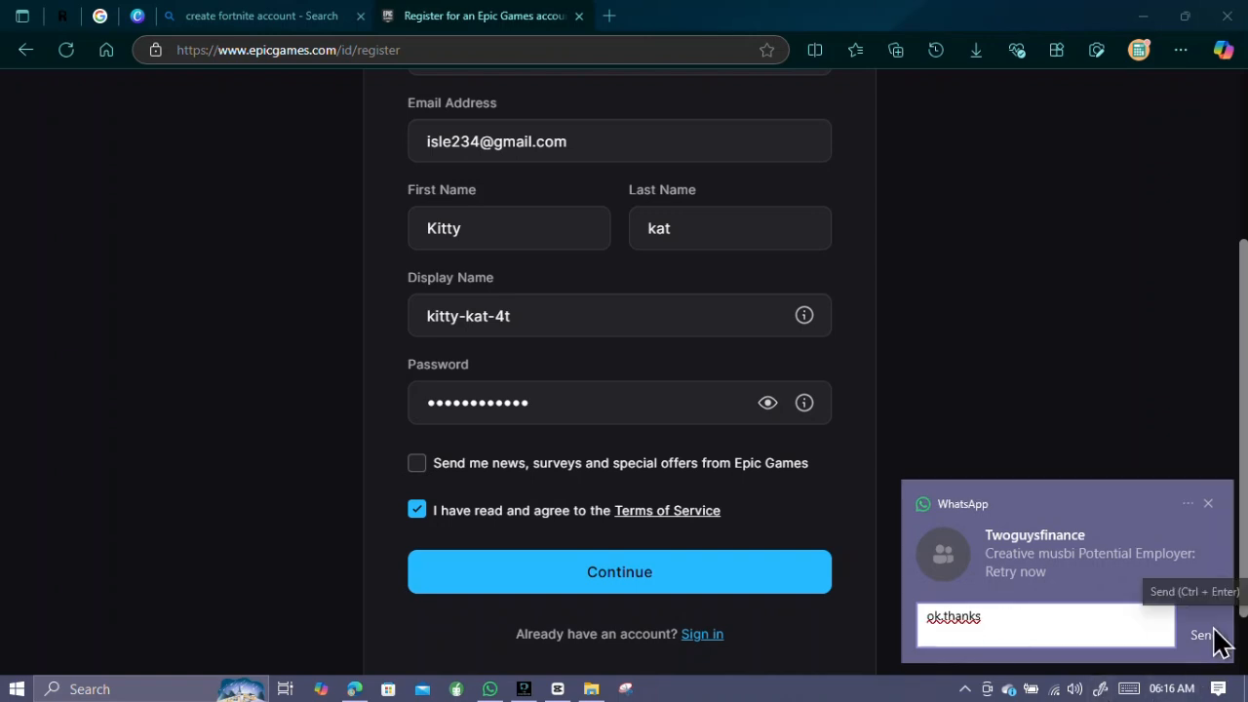
click(1219, 638)
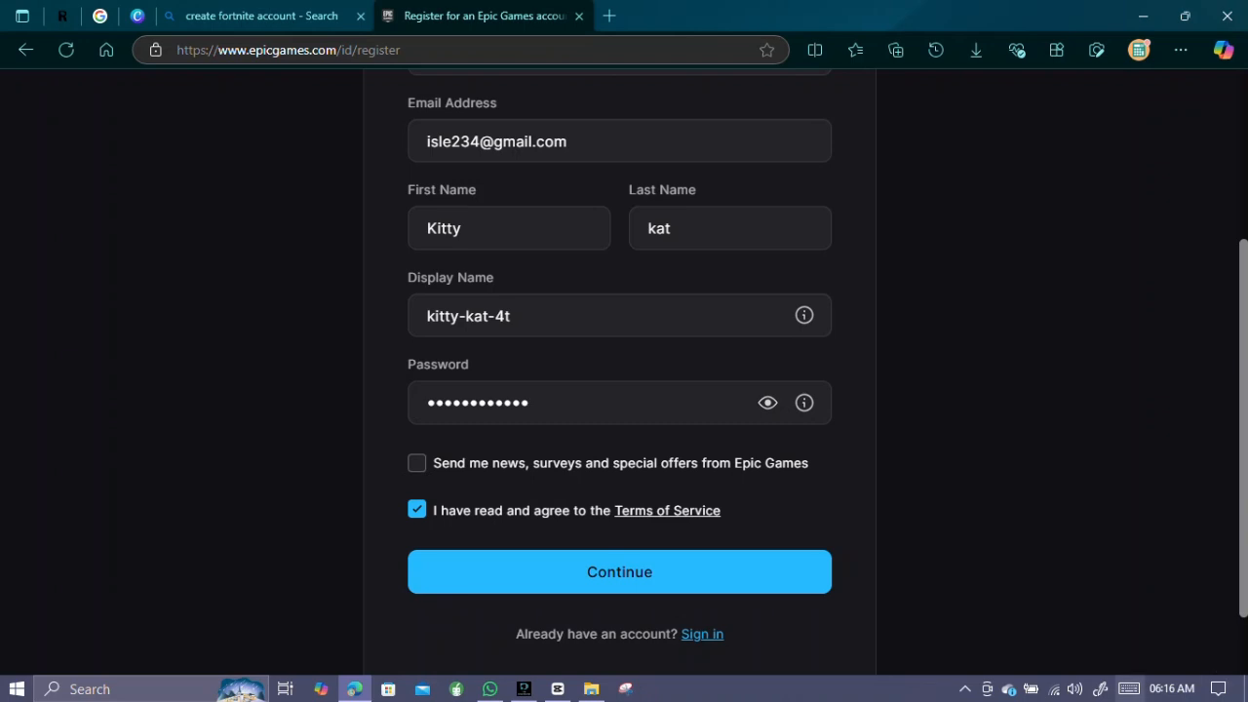
- Submit the registration and solve the puzzle by picking the odd dotted diamond and pentagon
click(746, 583)
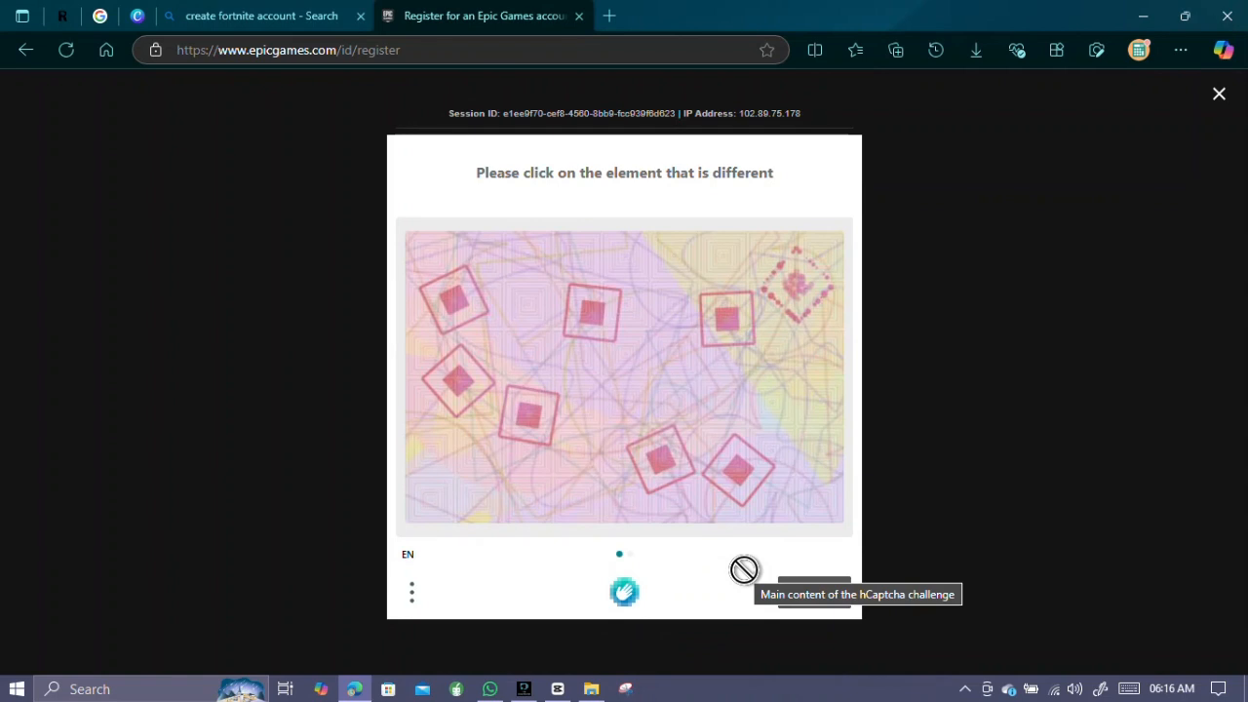
click(811, 279)
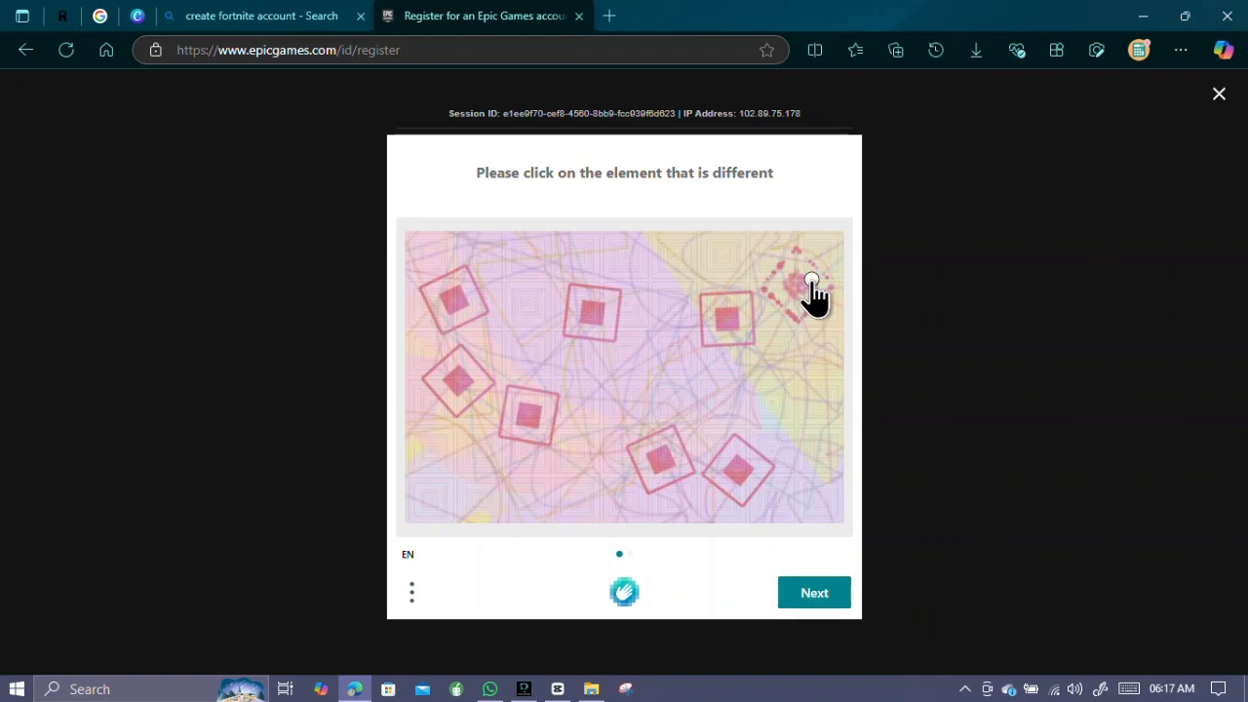
click(801, 598)
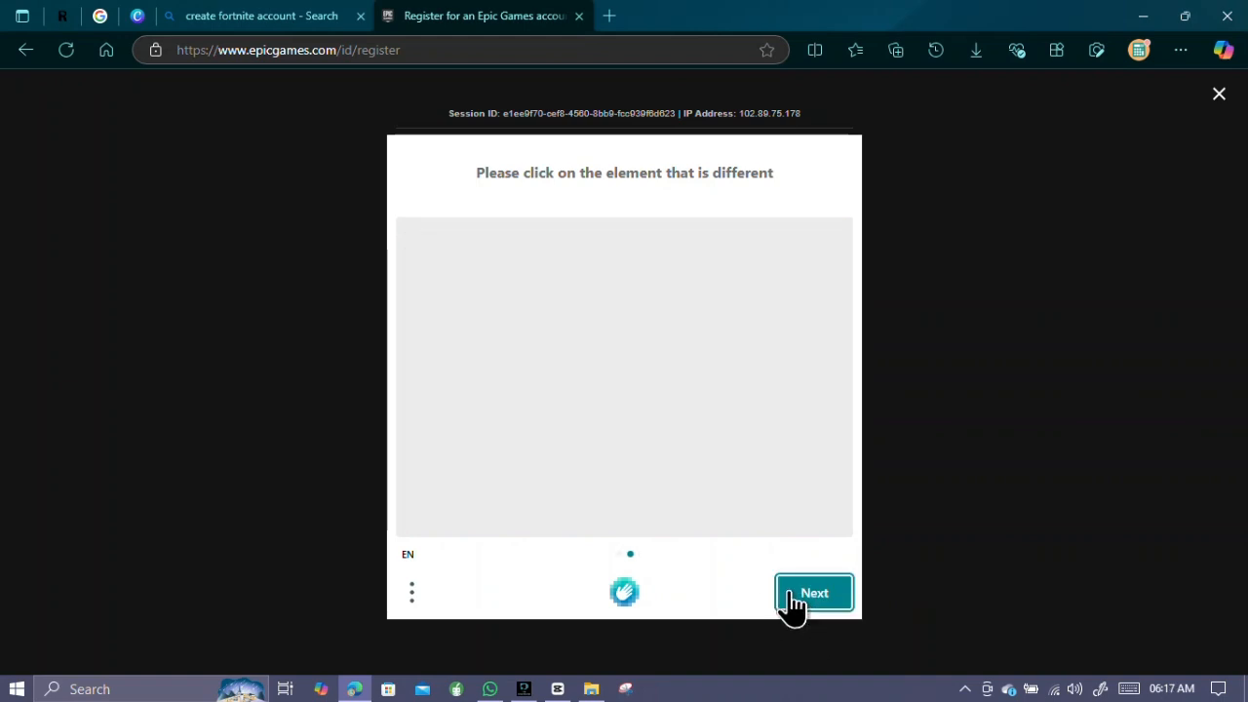
click(455, 273)
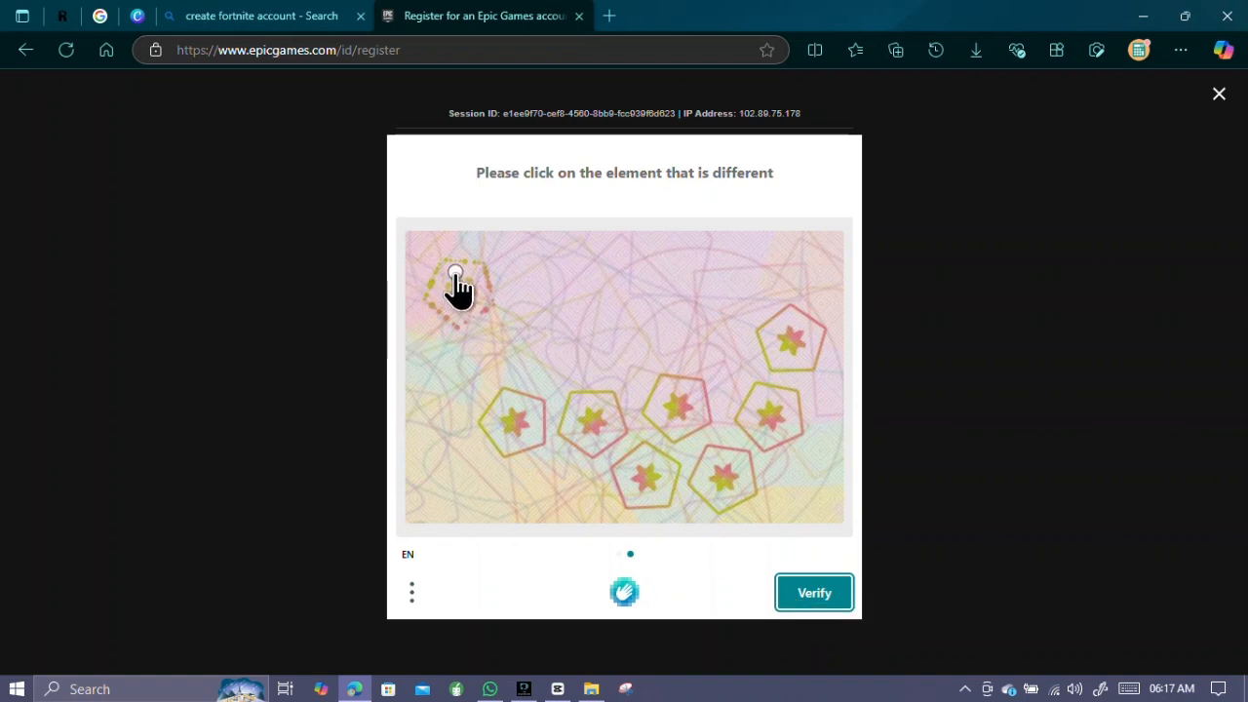
click(828, 604)
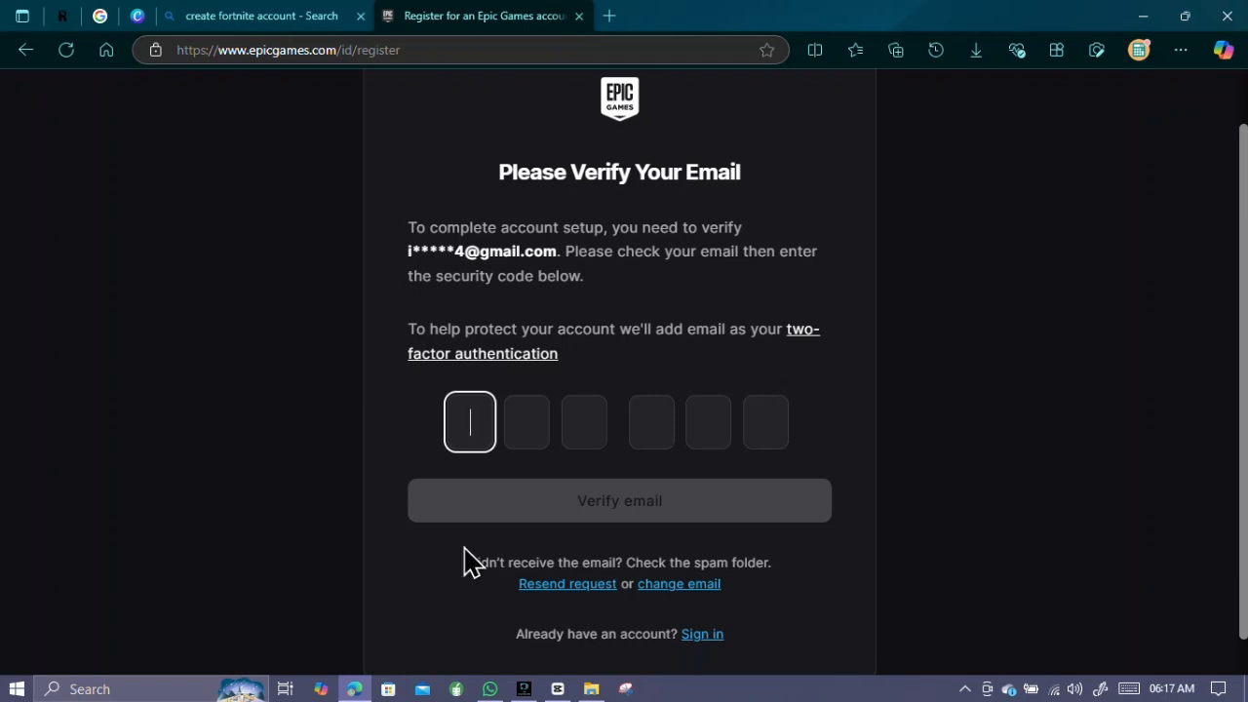
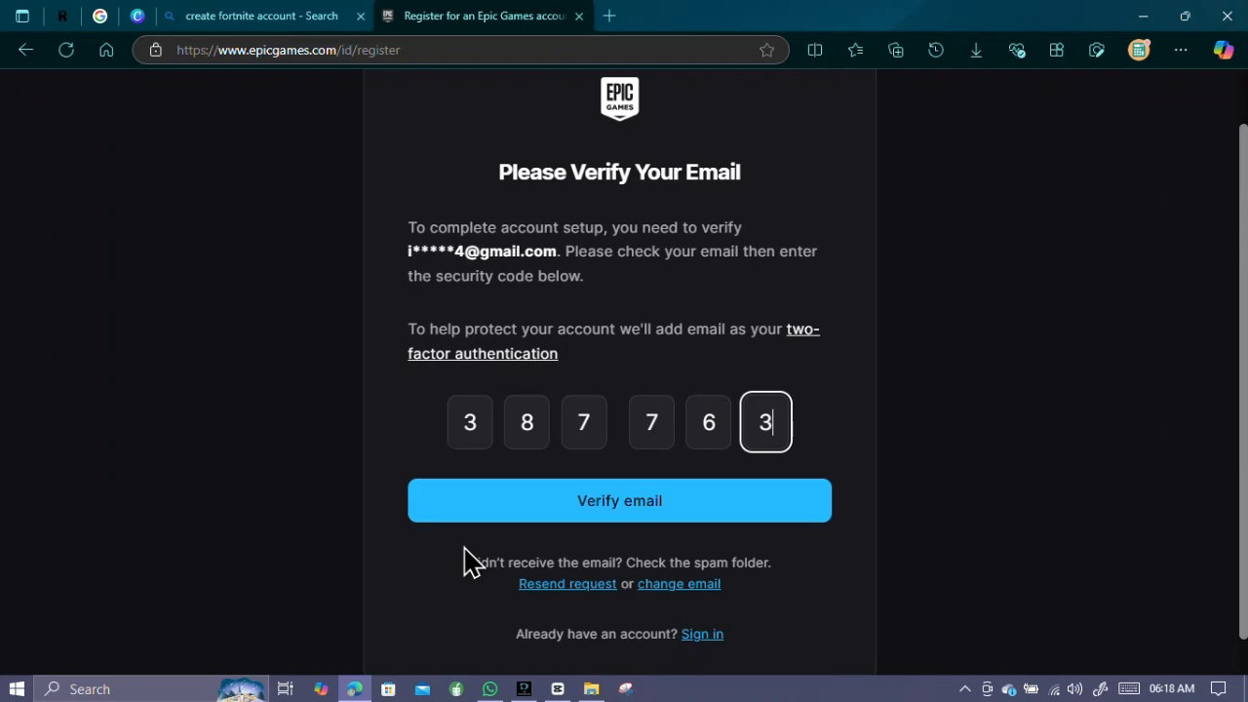
- Enter the emailed six-digit security code and confirm the email address
click(522, 499)
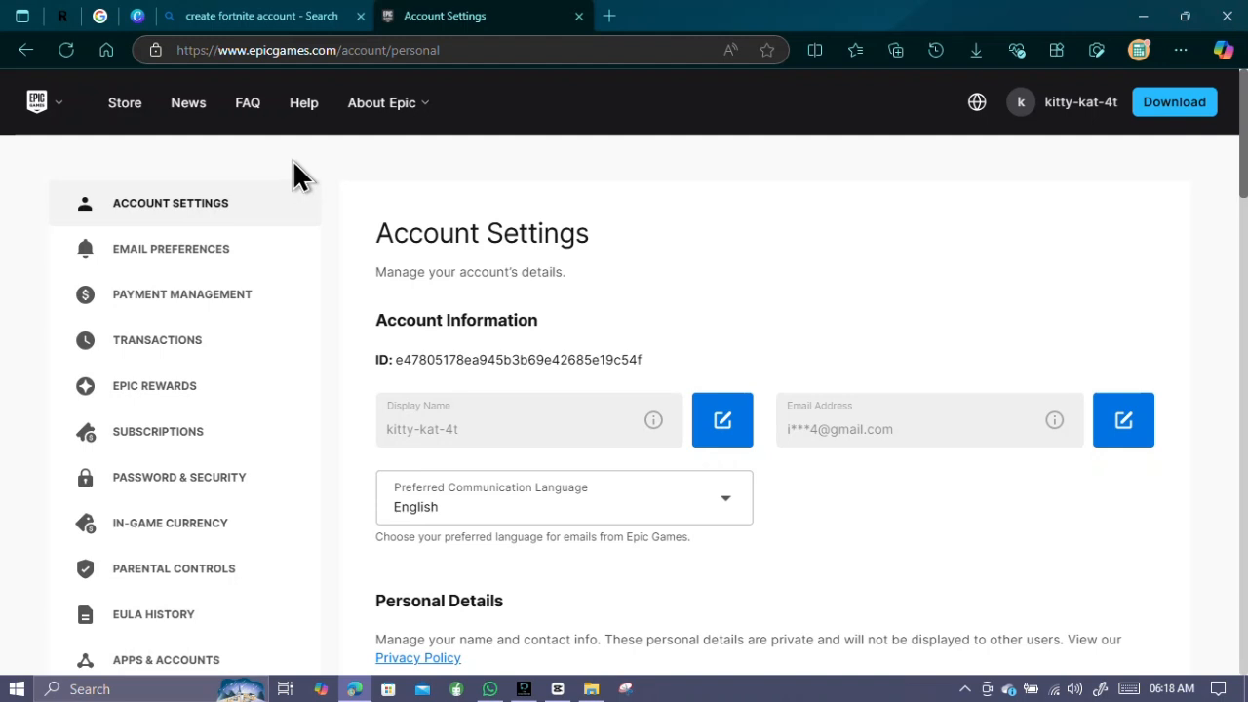
scroll(484, 326, down, 7)
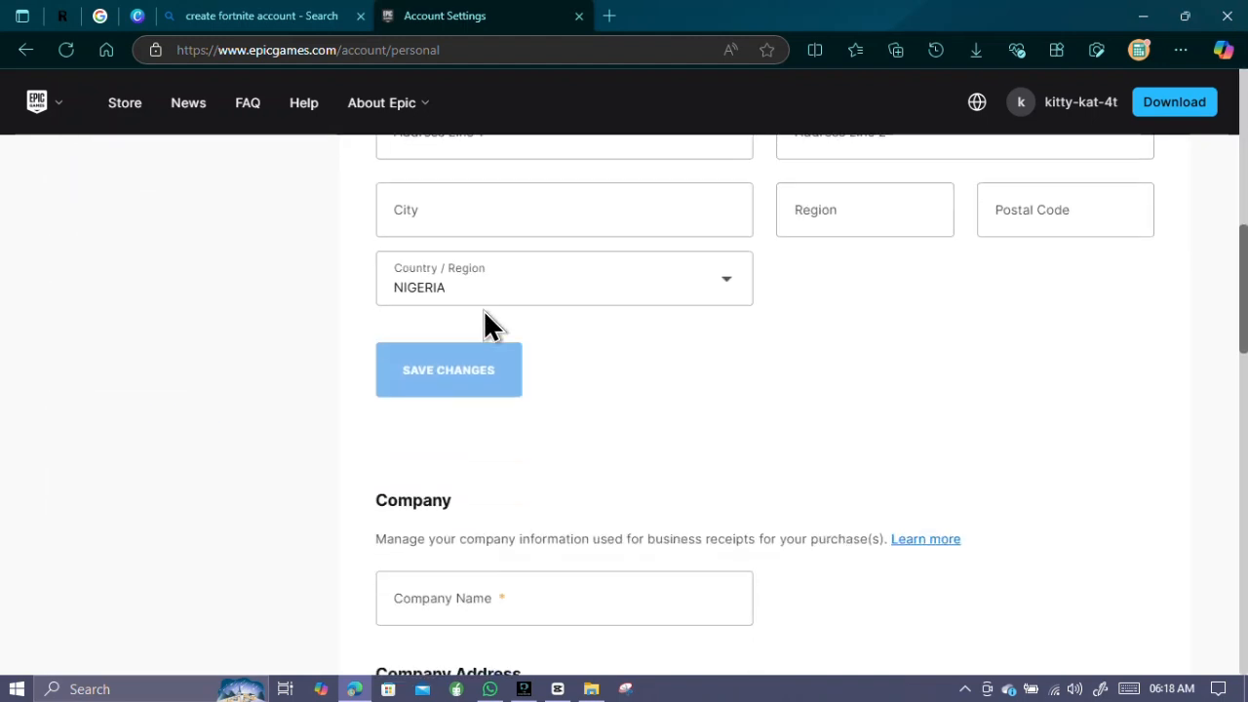
scroll(484, 312, up, 7)
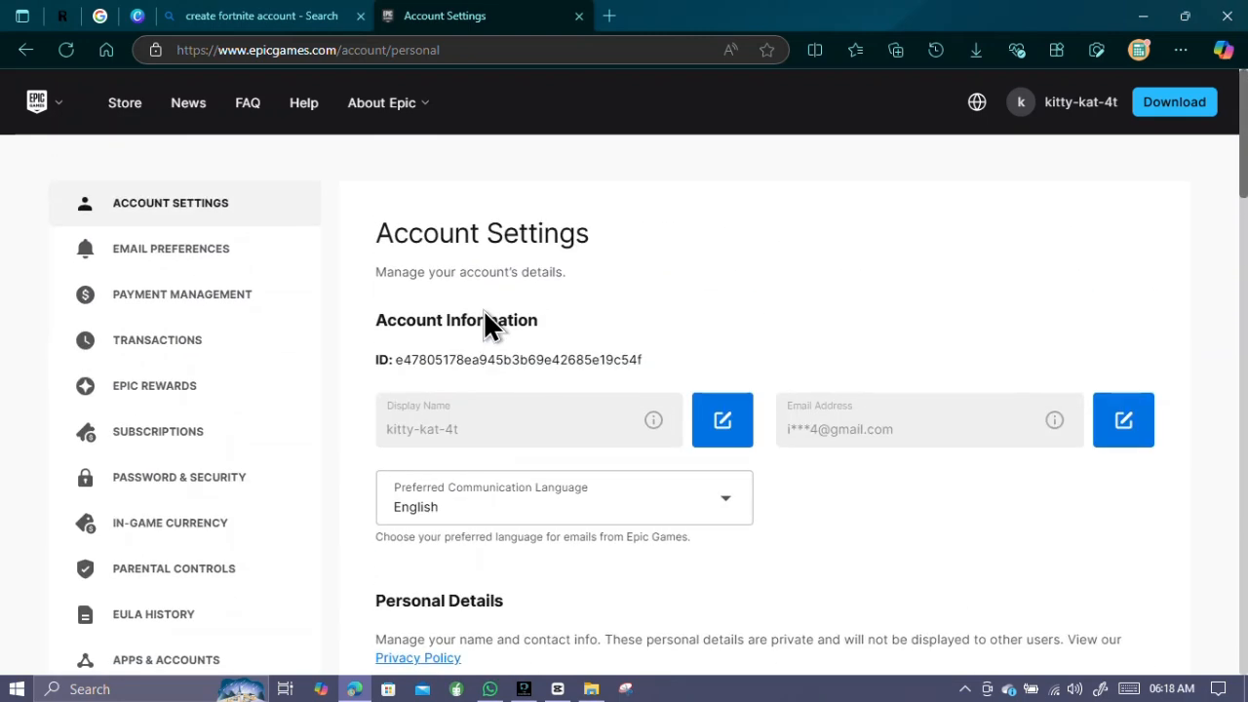